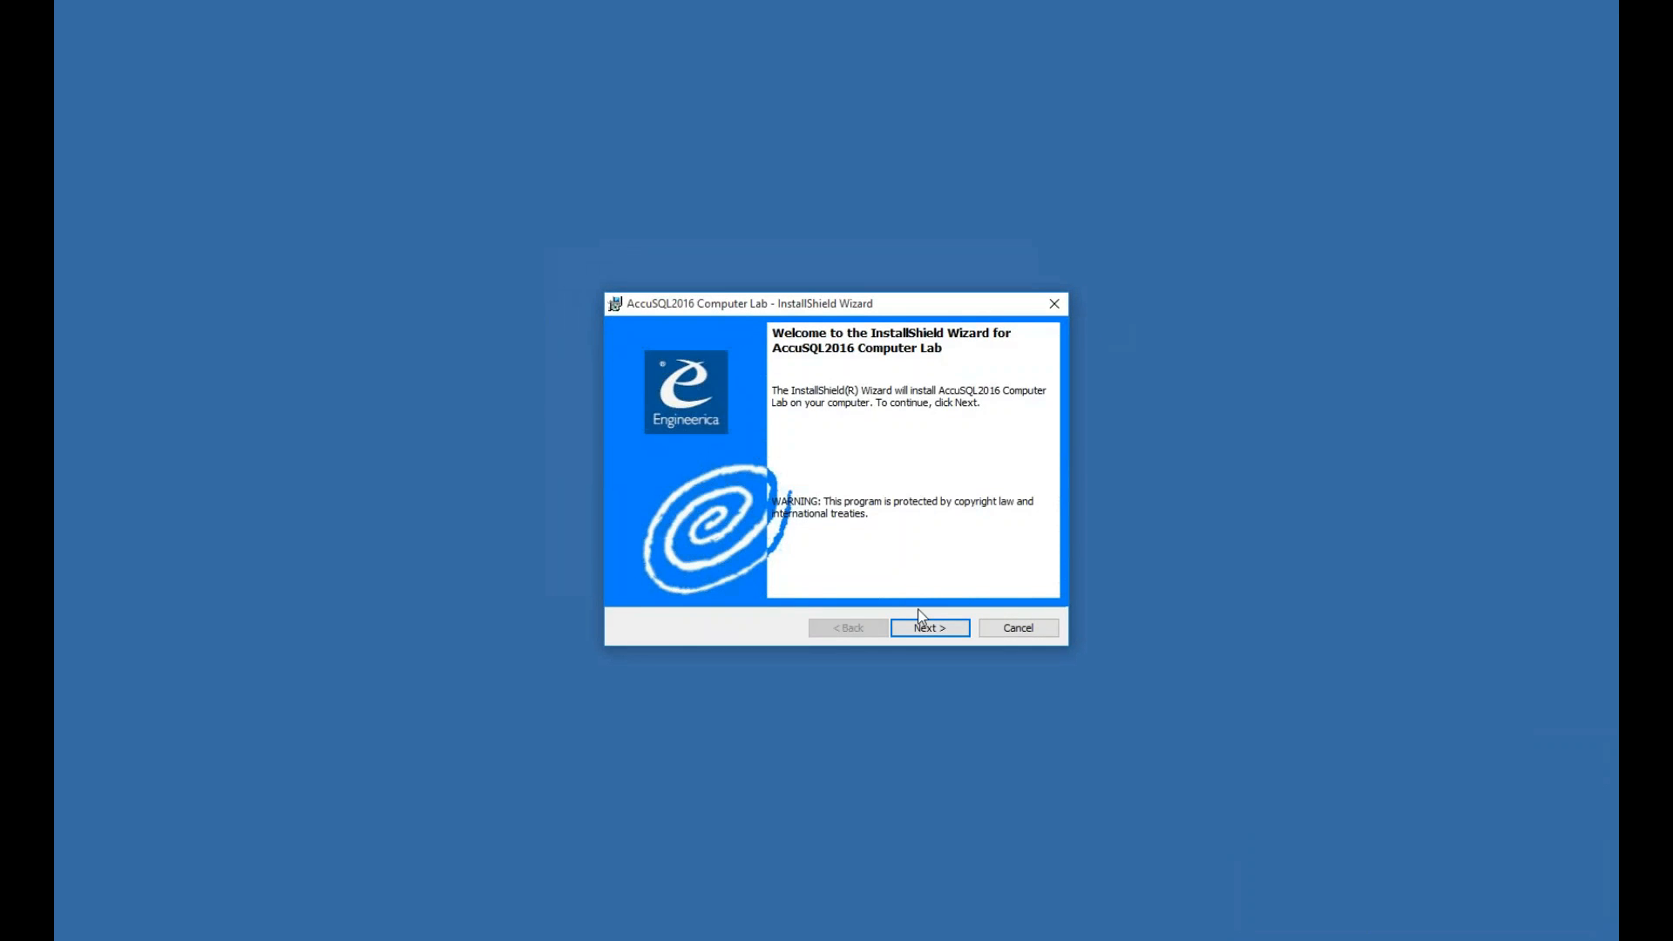
Step: Install AccuSQL2016 Computer Lab in the default folder, accepting the license agreement, launch the program and cancel its database directory selection
click(936, 629)
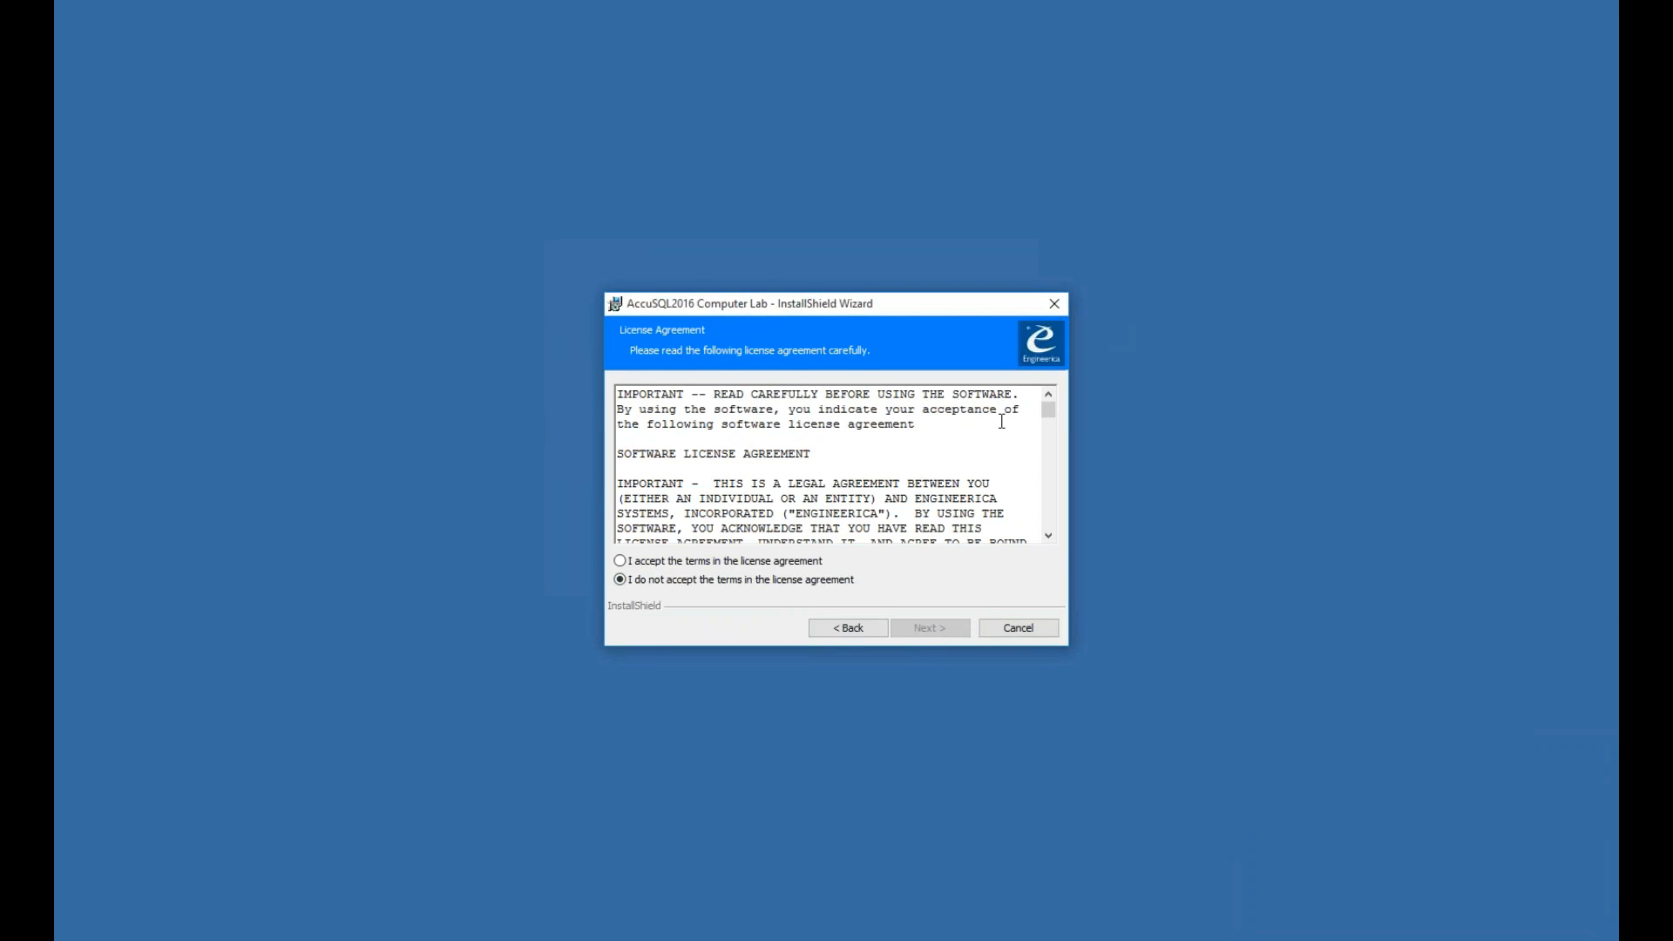
scroll(1002, 421, down, 15)
click(703, 561)
click(949, 629)
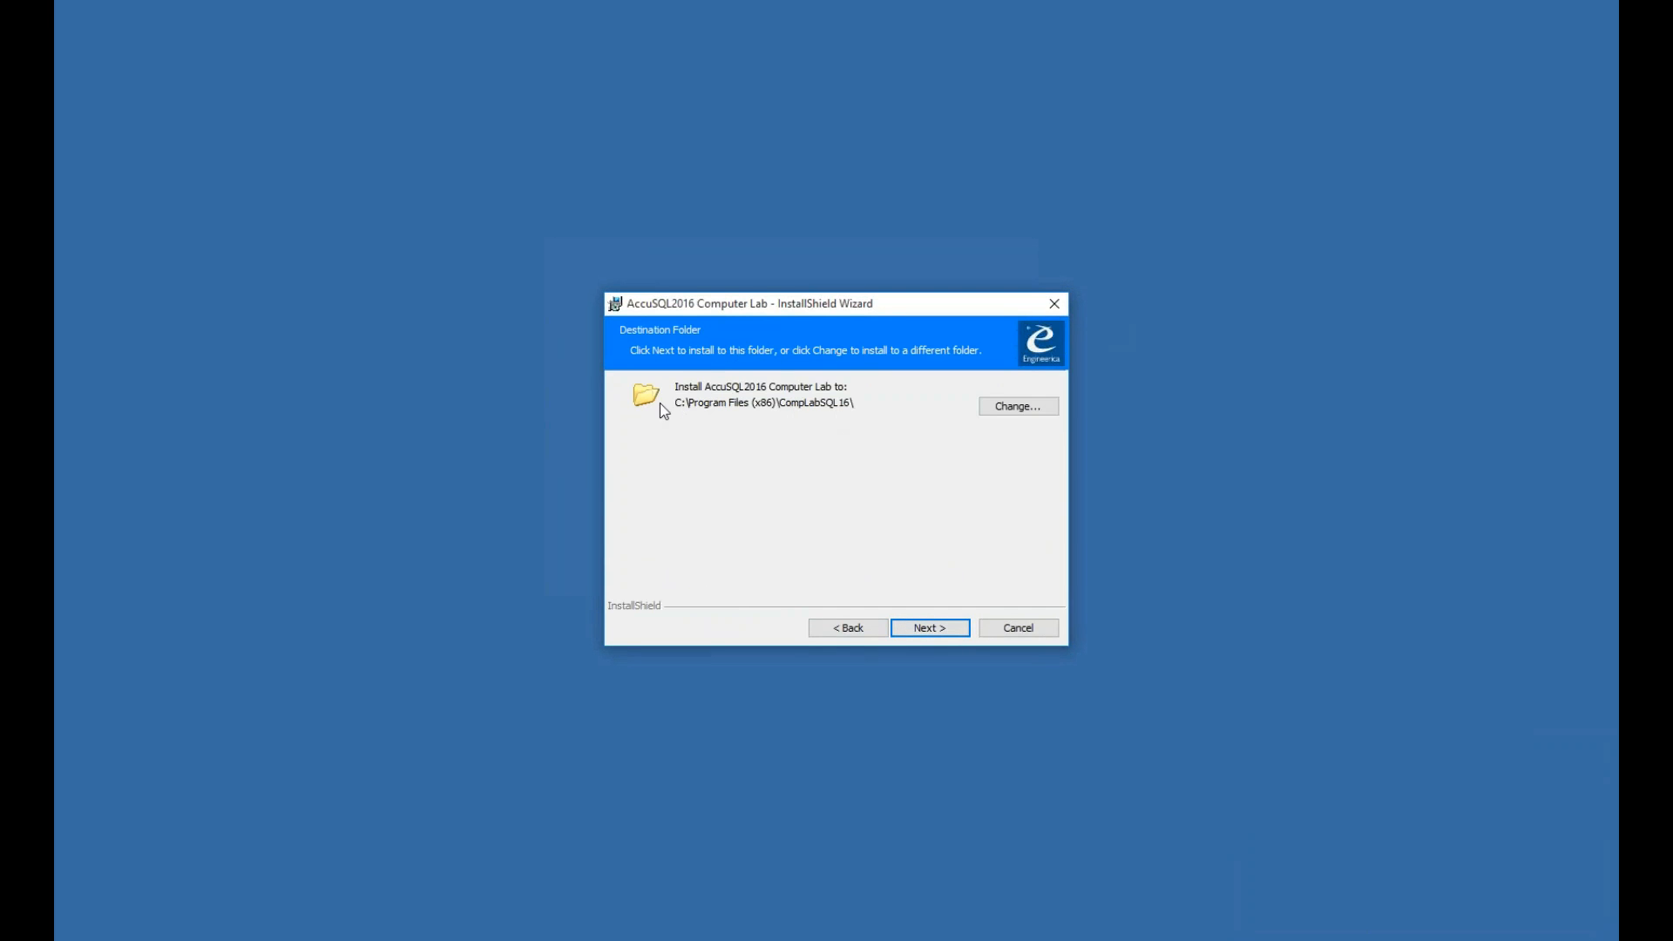
click(941, 631)
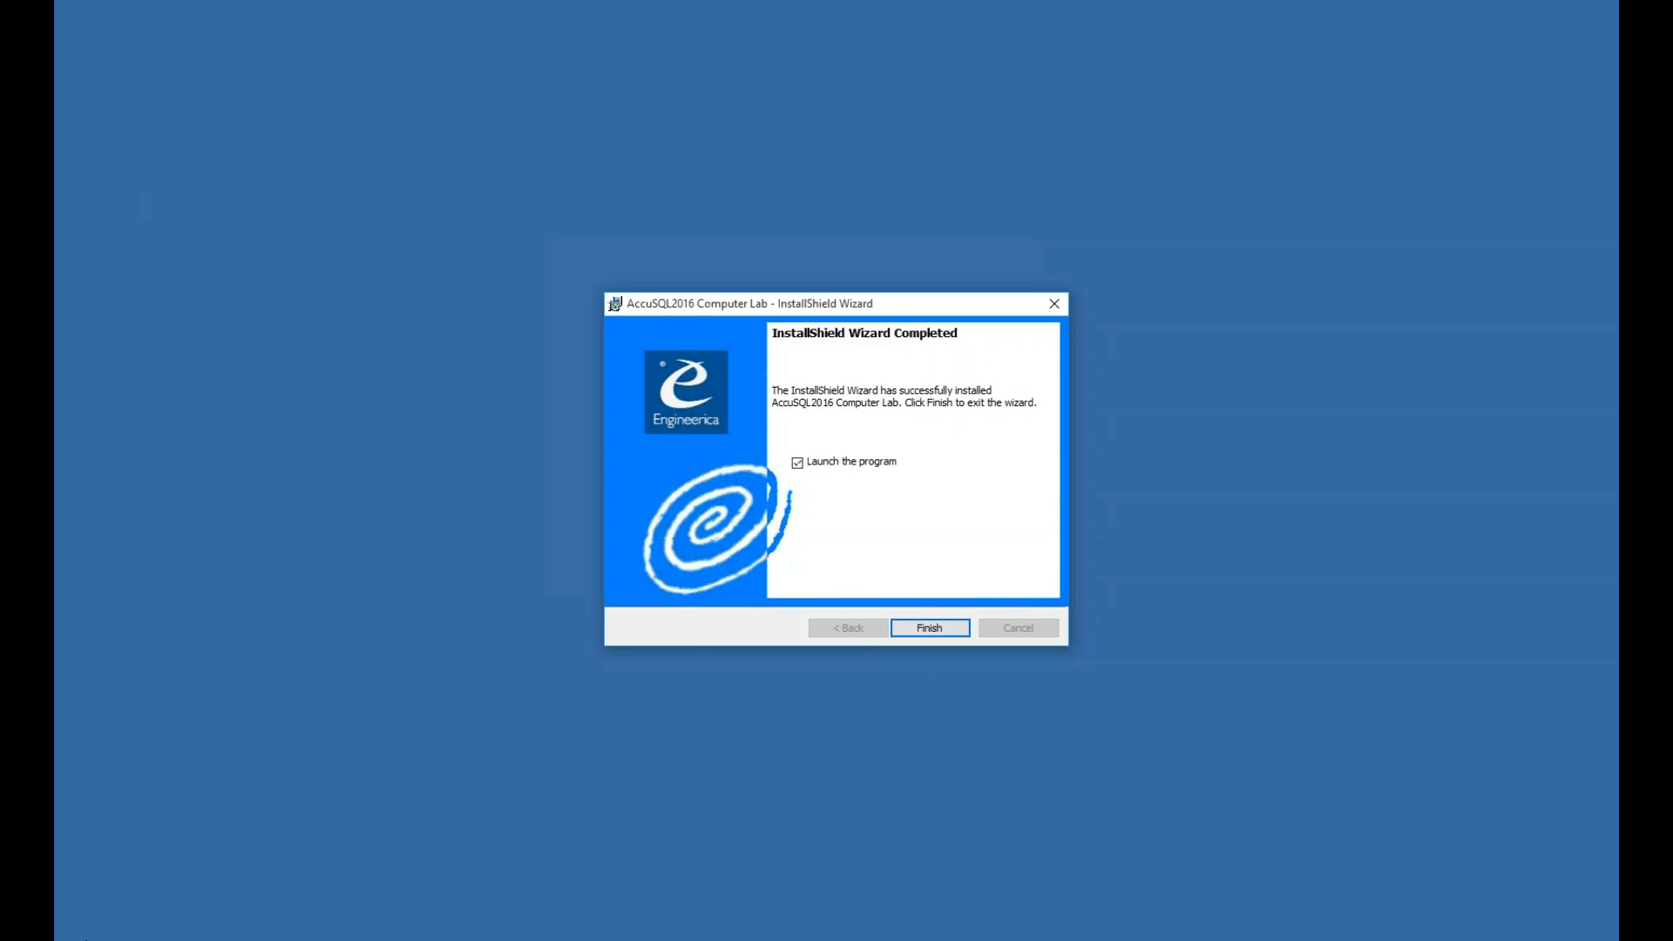
click(925, 633)
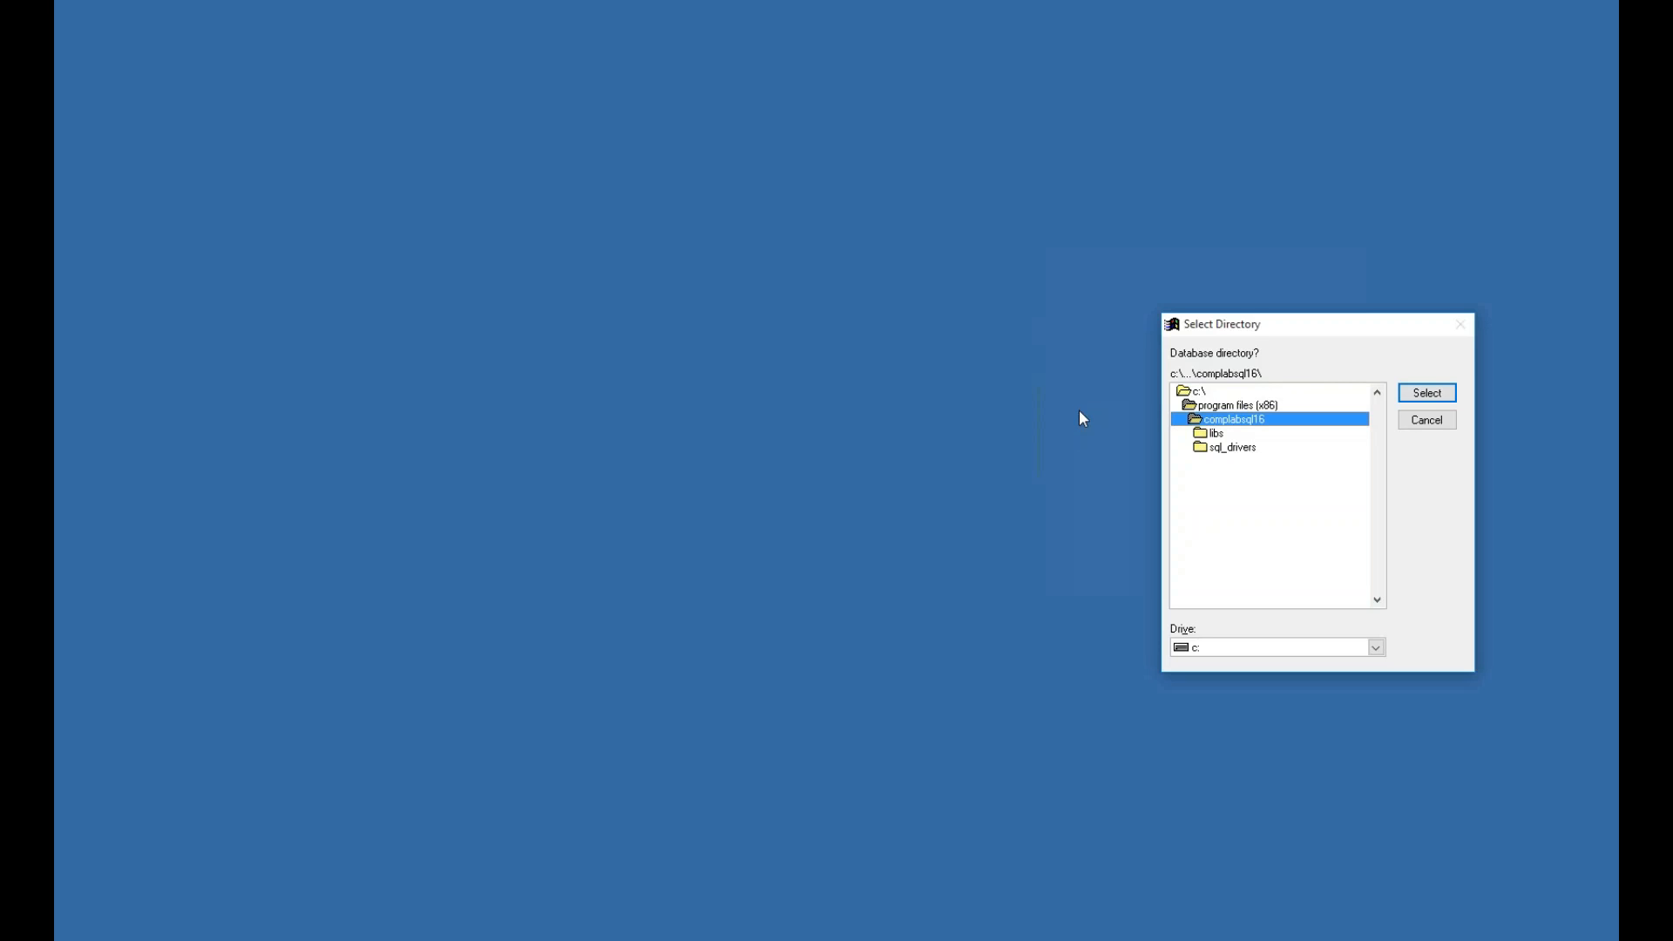
click(1437, 428)
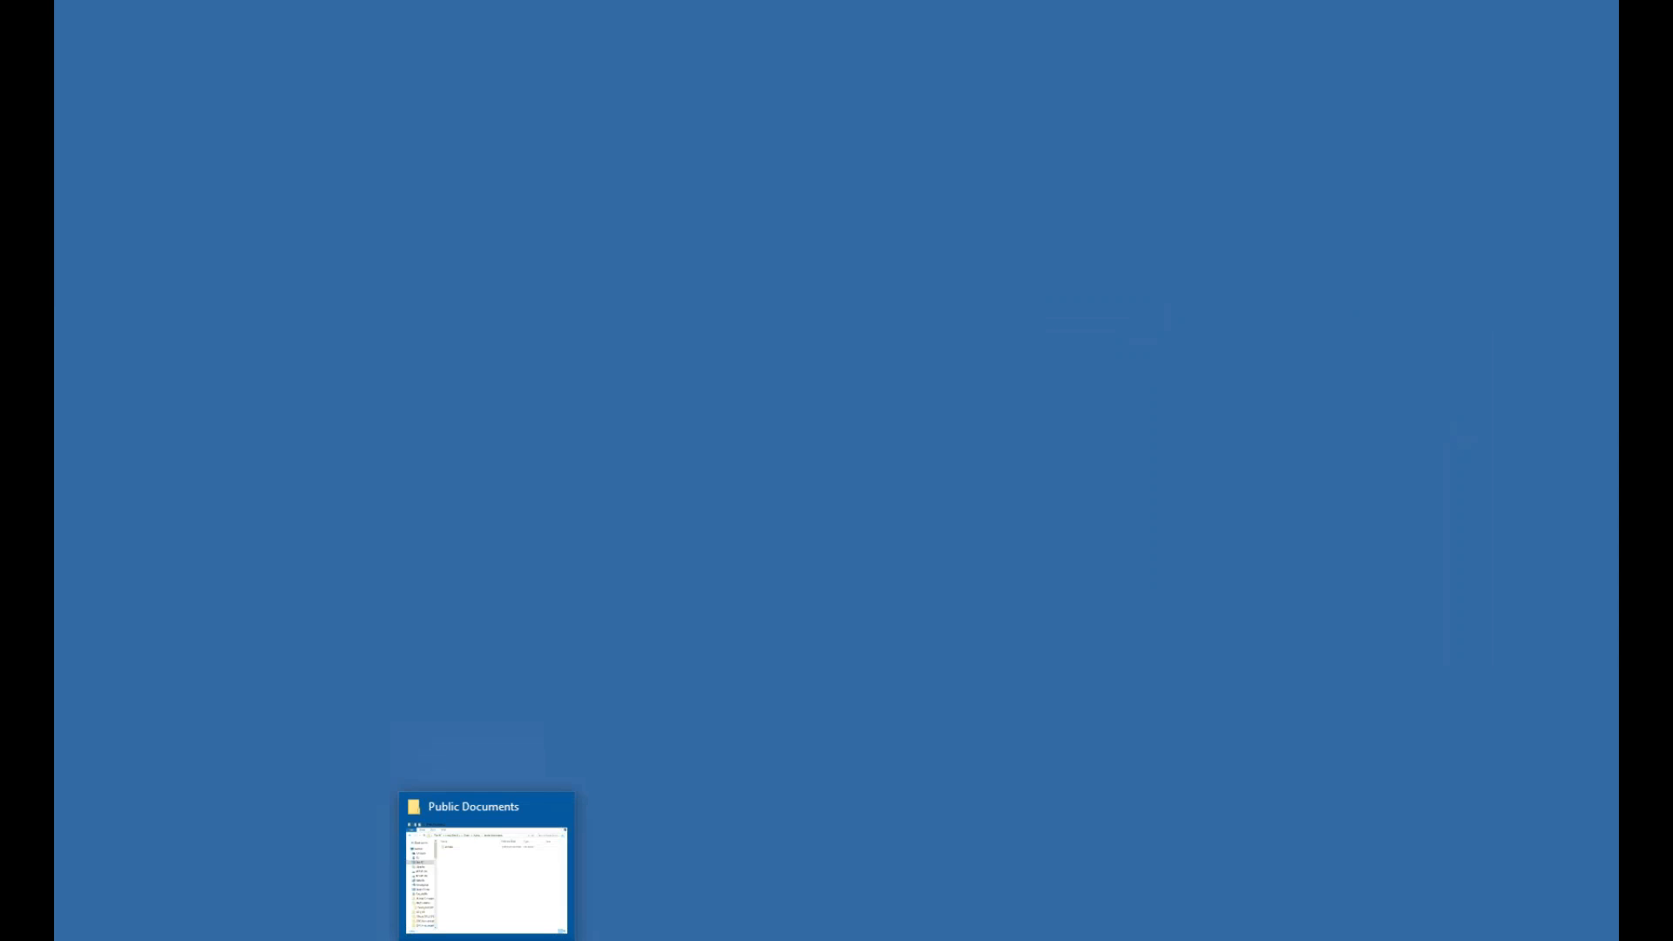
Step: Examine the dbparam files in the subfolder of the accutrack folder under Public Documents
click(524, 926)
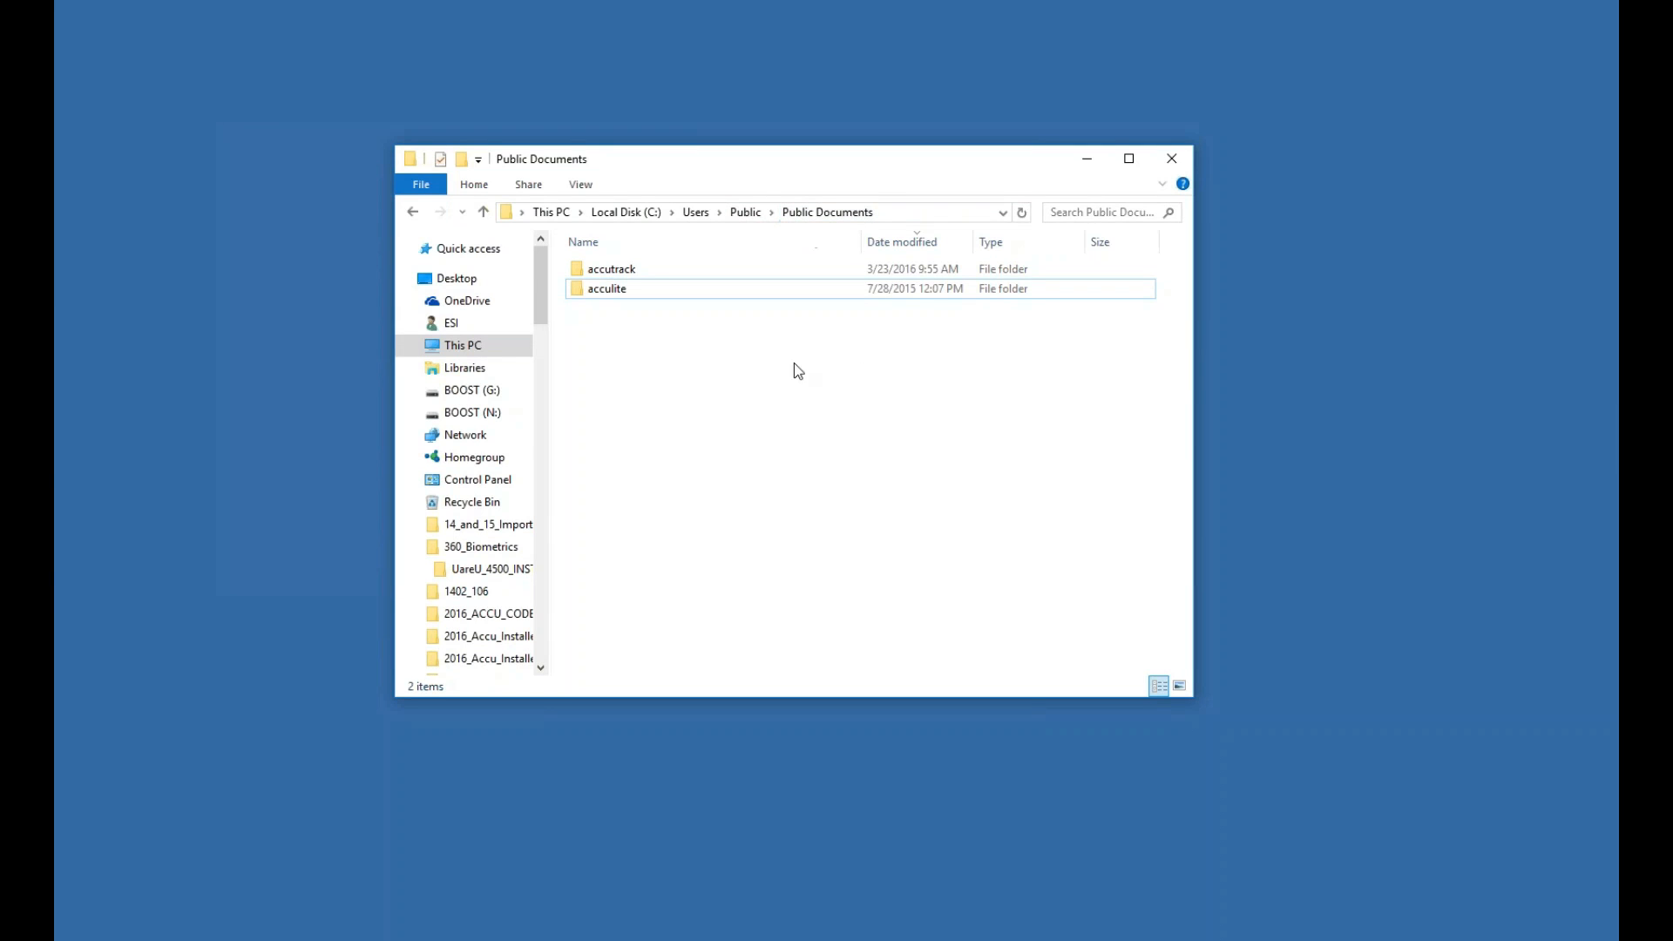
double_click(605, 272)
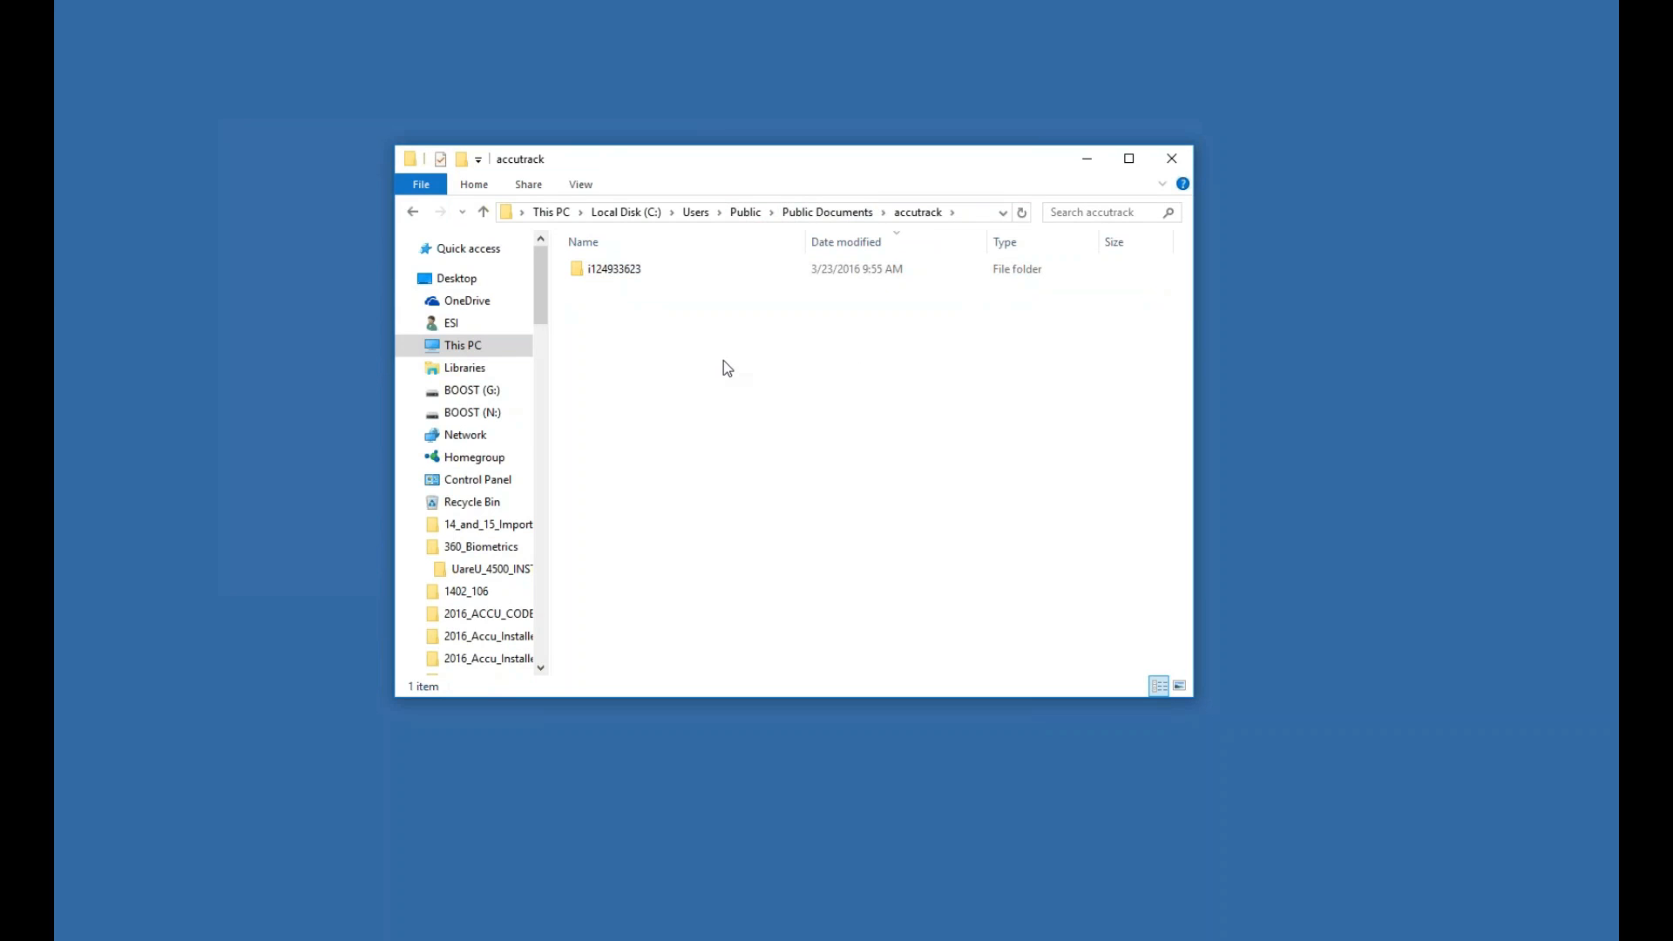
double_click(605, 270)
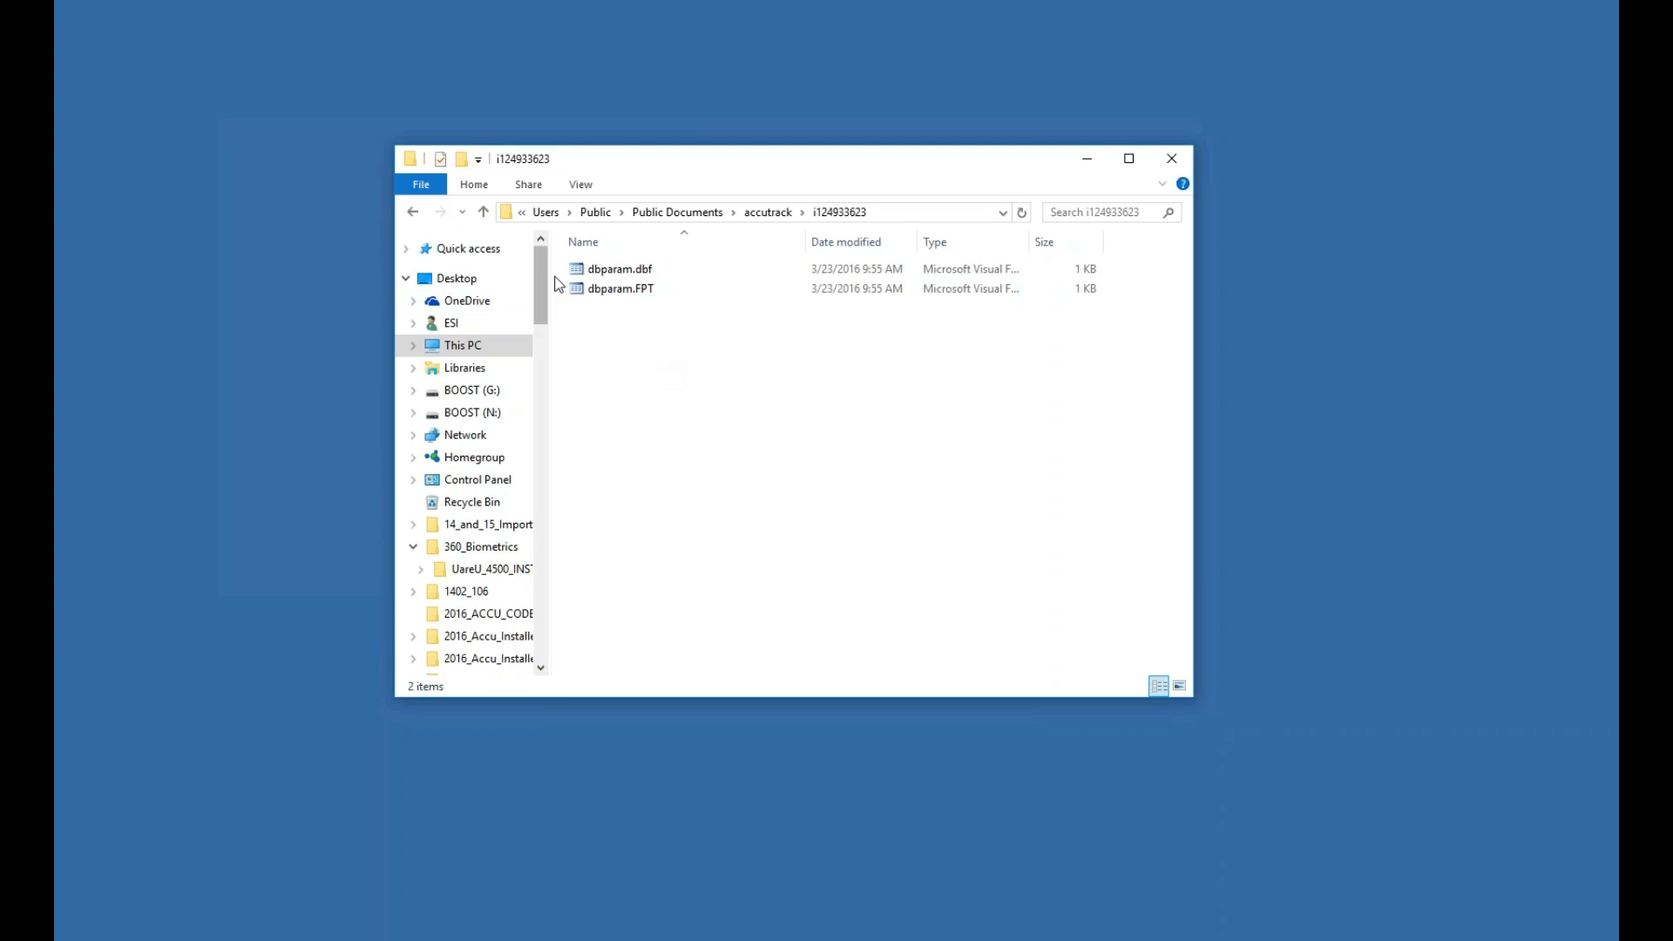
click(610, 269)
Step: Go to C:\Program Files (x86) and open the CompLabSQL16 folder
drag(541, 290, 533, 362)
click(906, 212)
text(CL\)
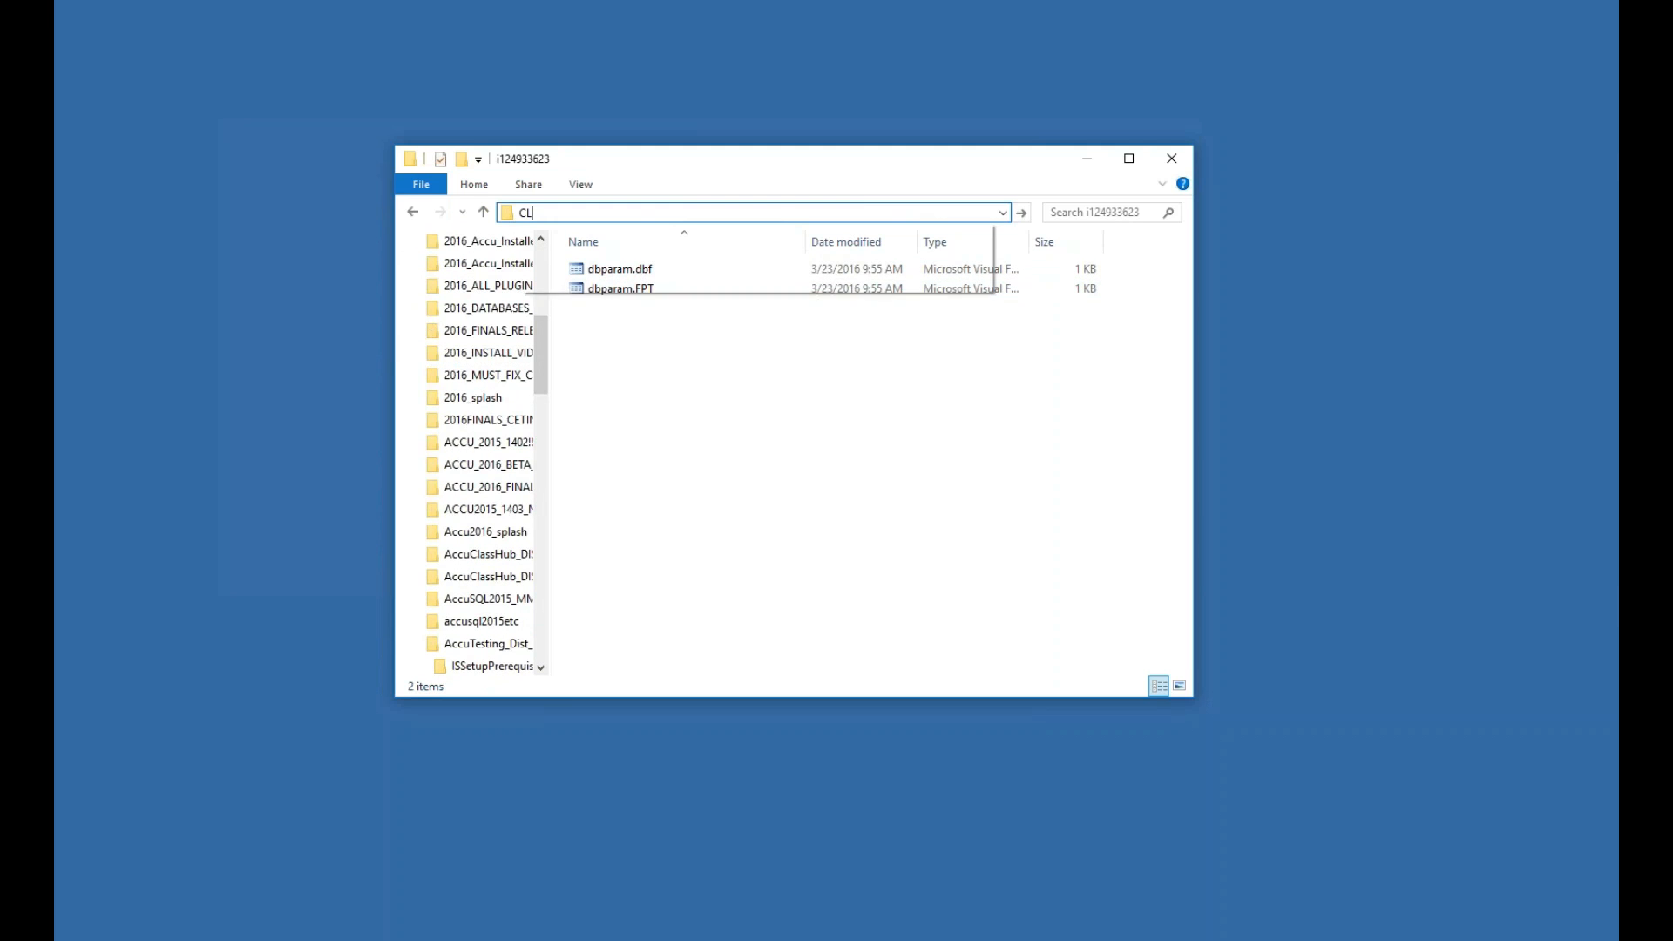
key(BackSpace)
key(BackSpace)
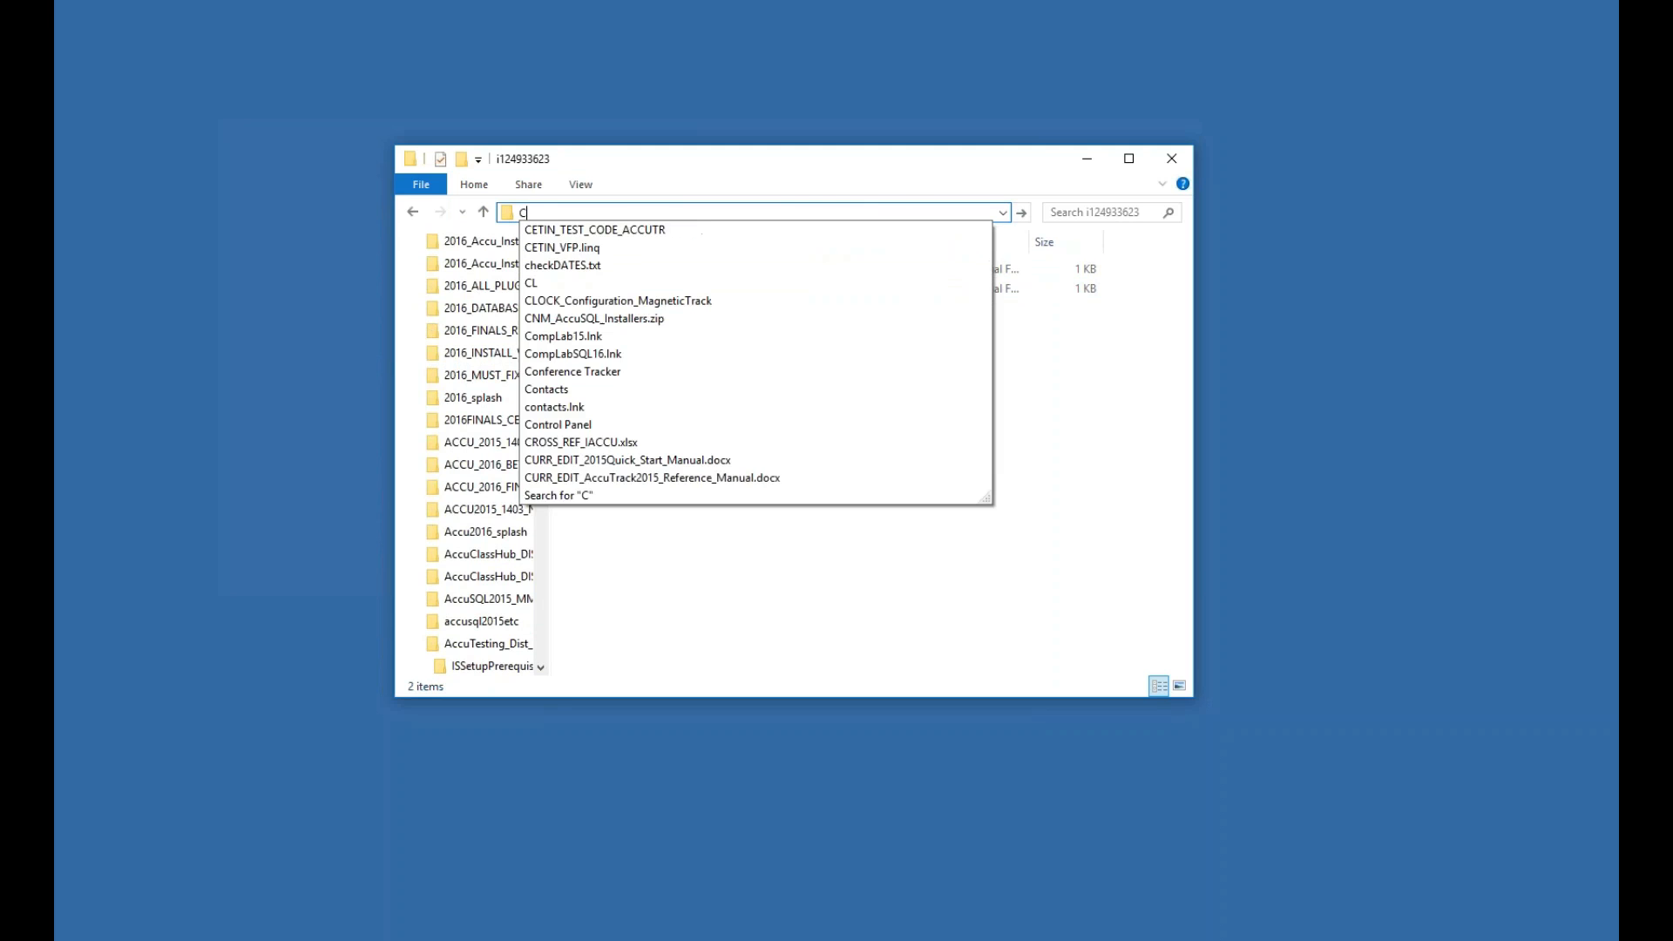
text(:\)
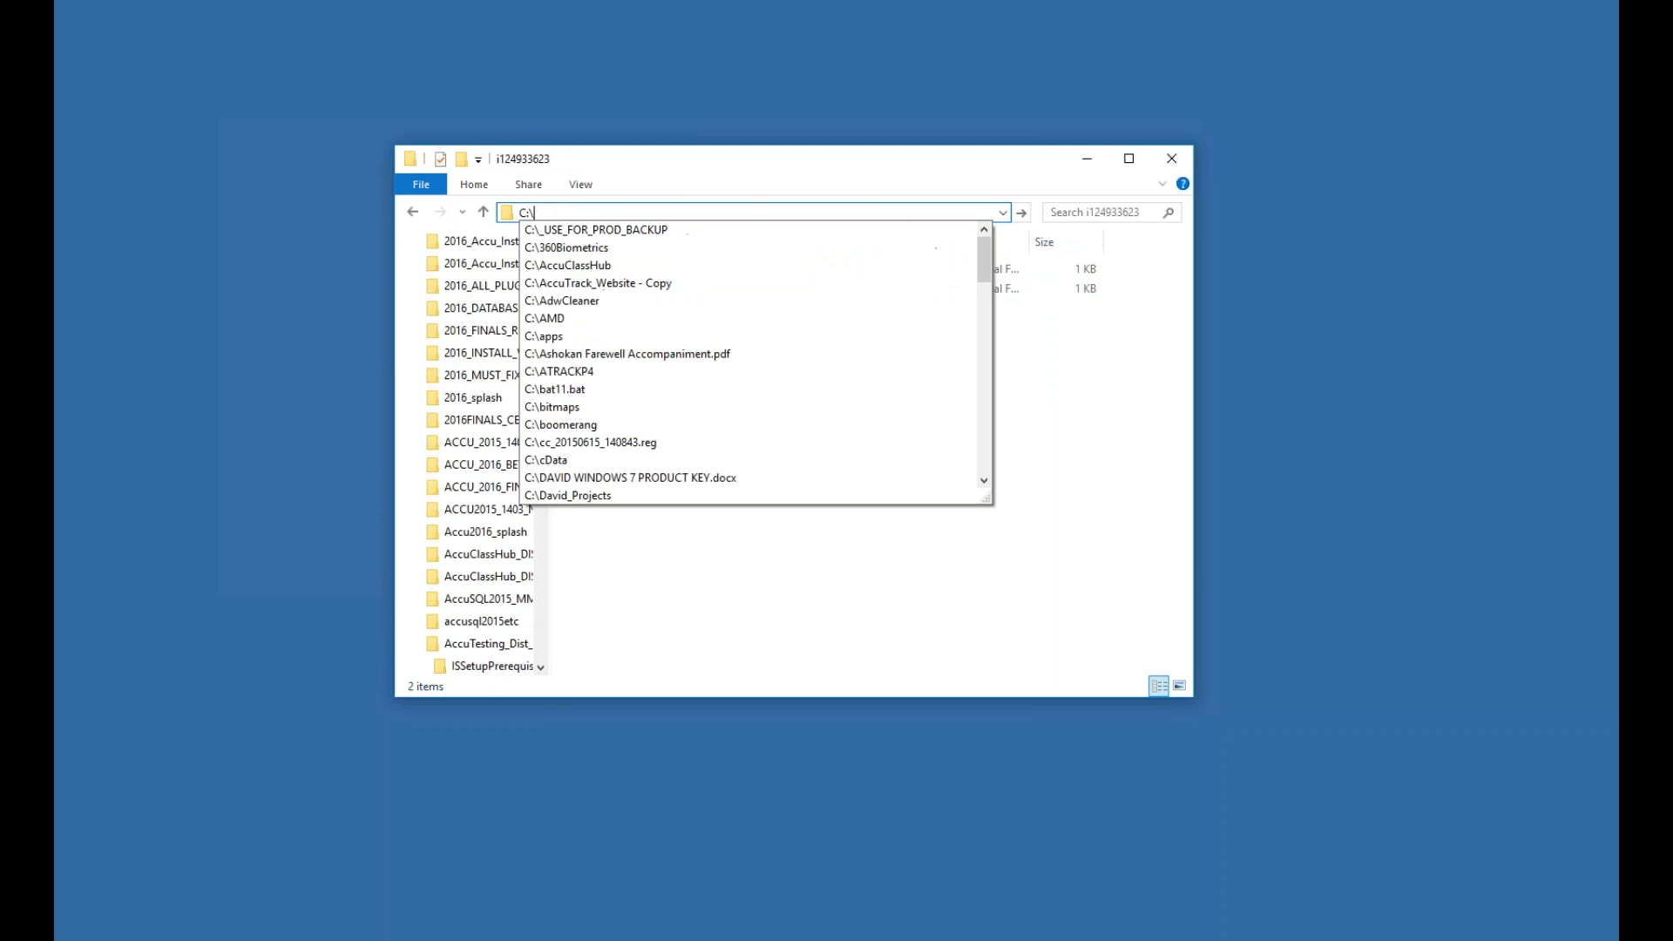
text(pr)
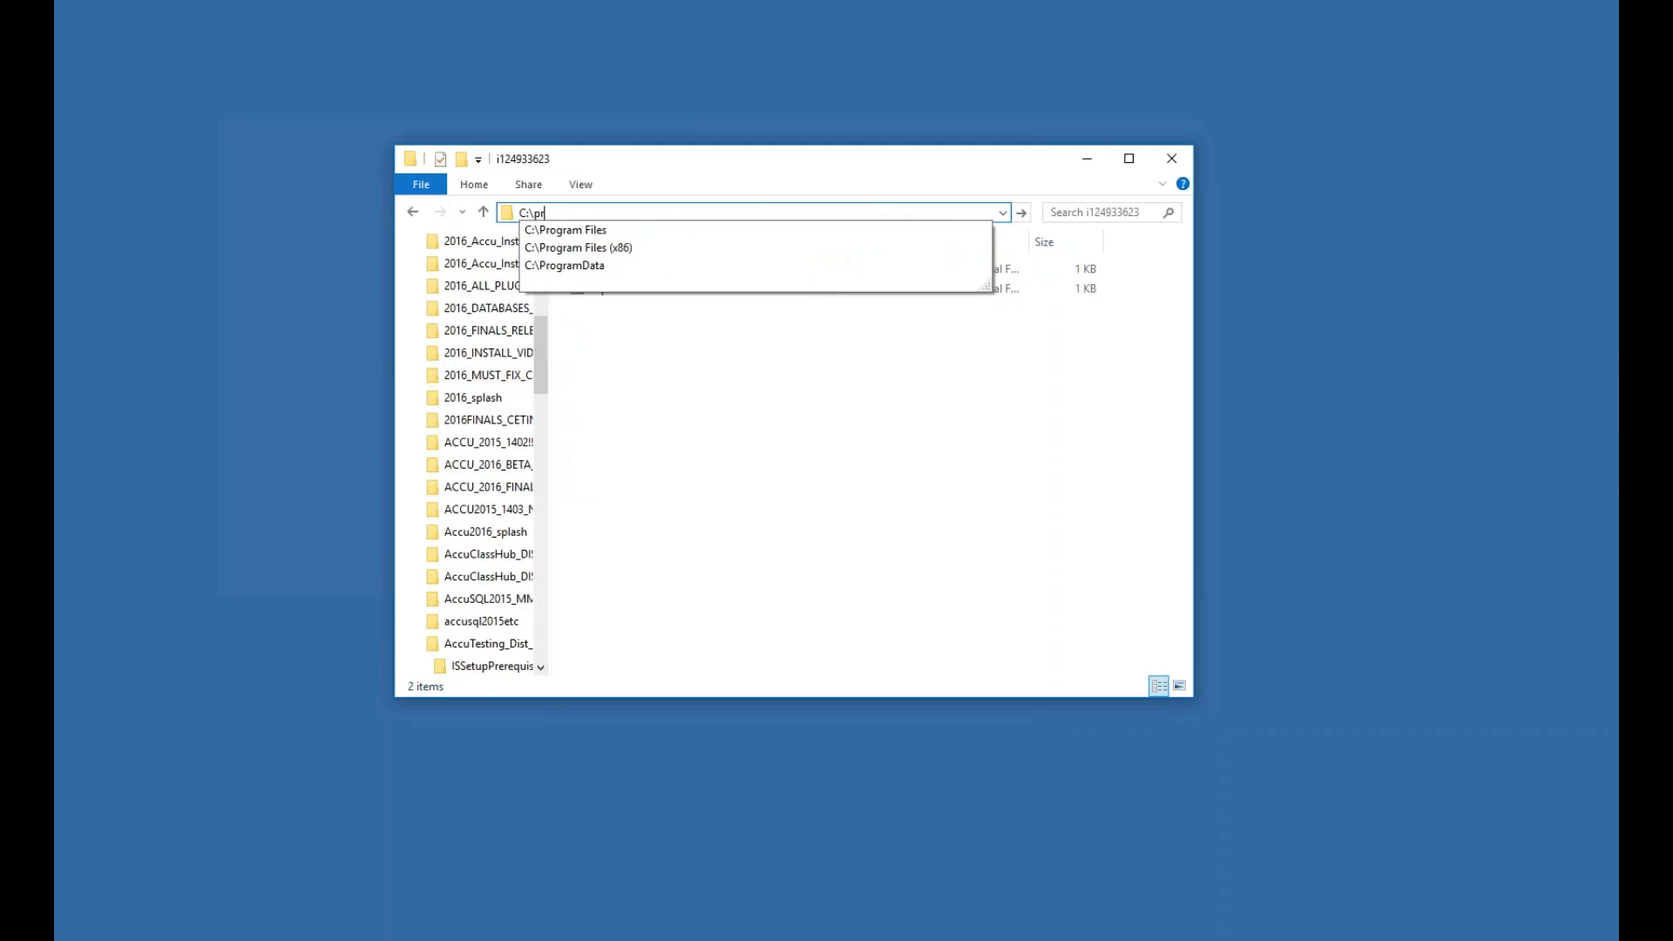
click(643, 249)
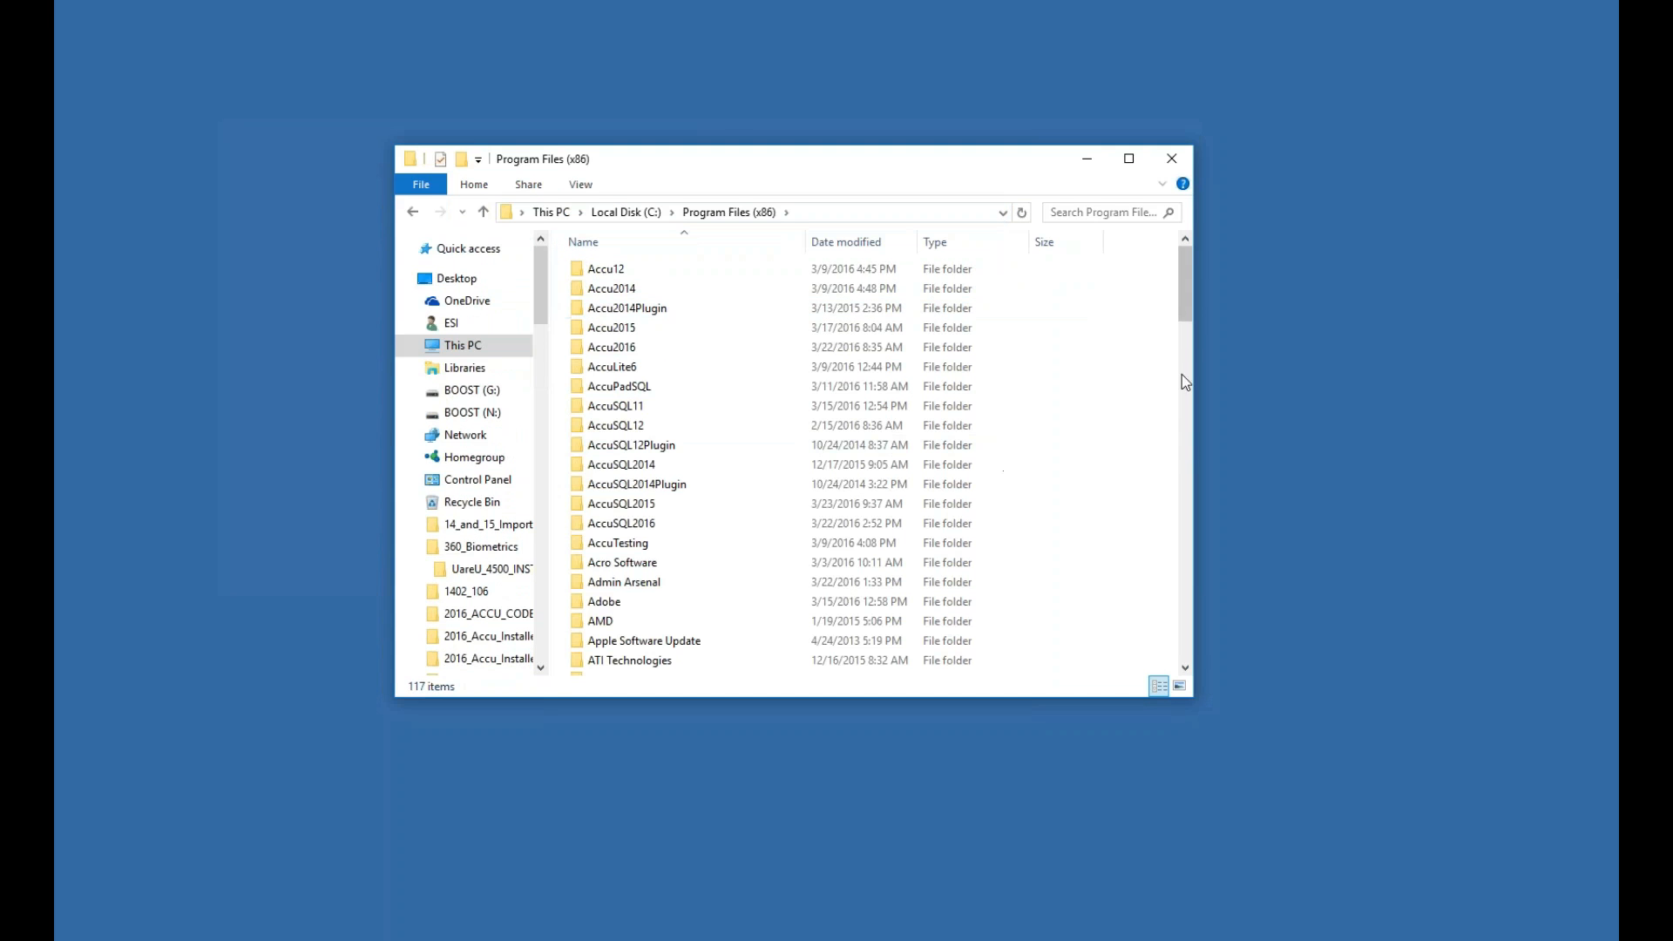
drag(1185, 287, 1176, 349)
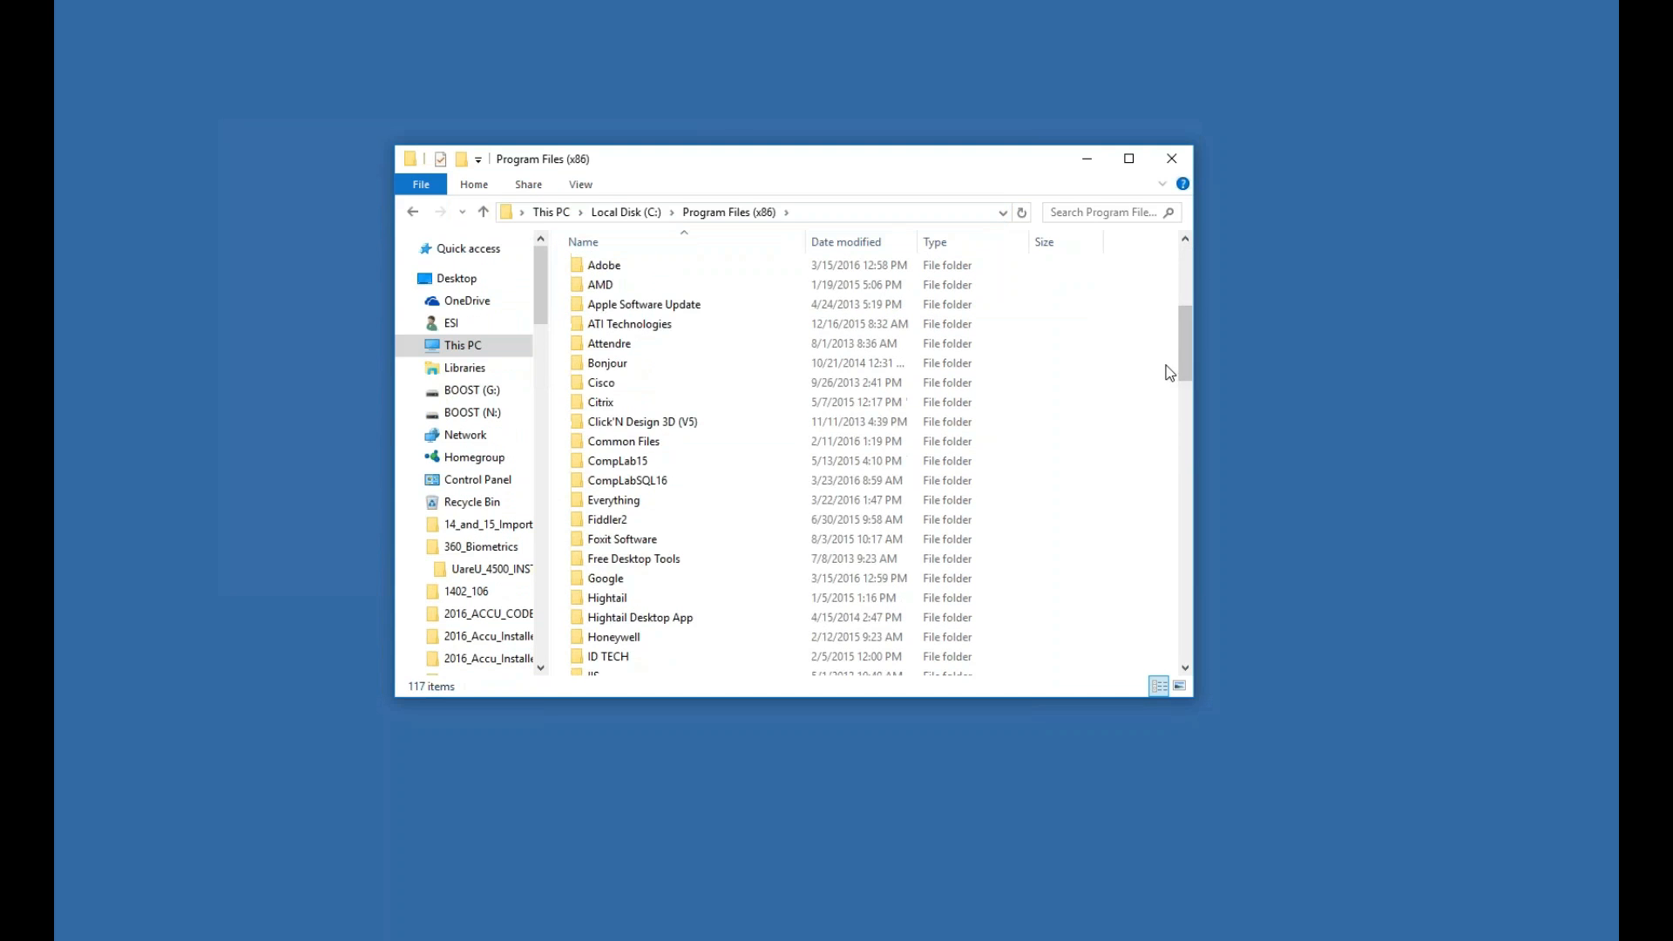
double_click(618, 482)
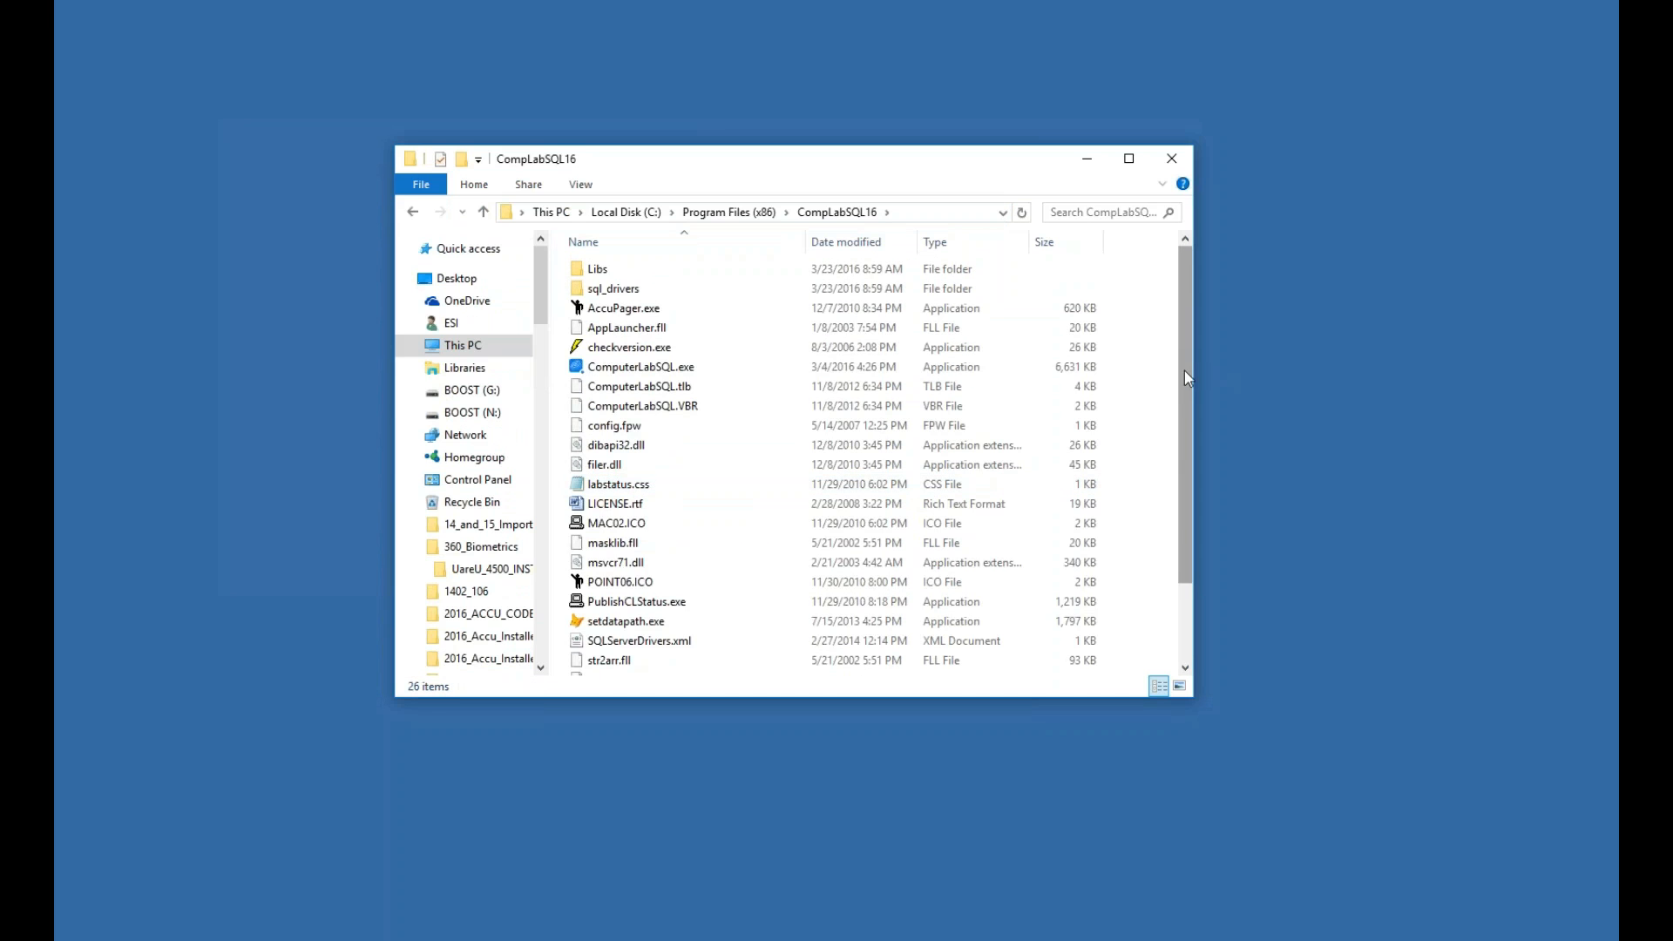
Step: Run setdatapath.exe from the CompLabSQL16 folder and move the Database Location window away from the screen corner
drag(1185, 372, 1184, 427)
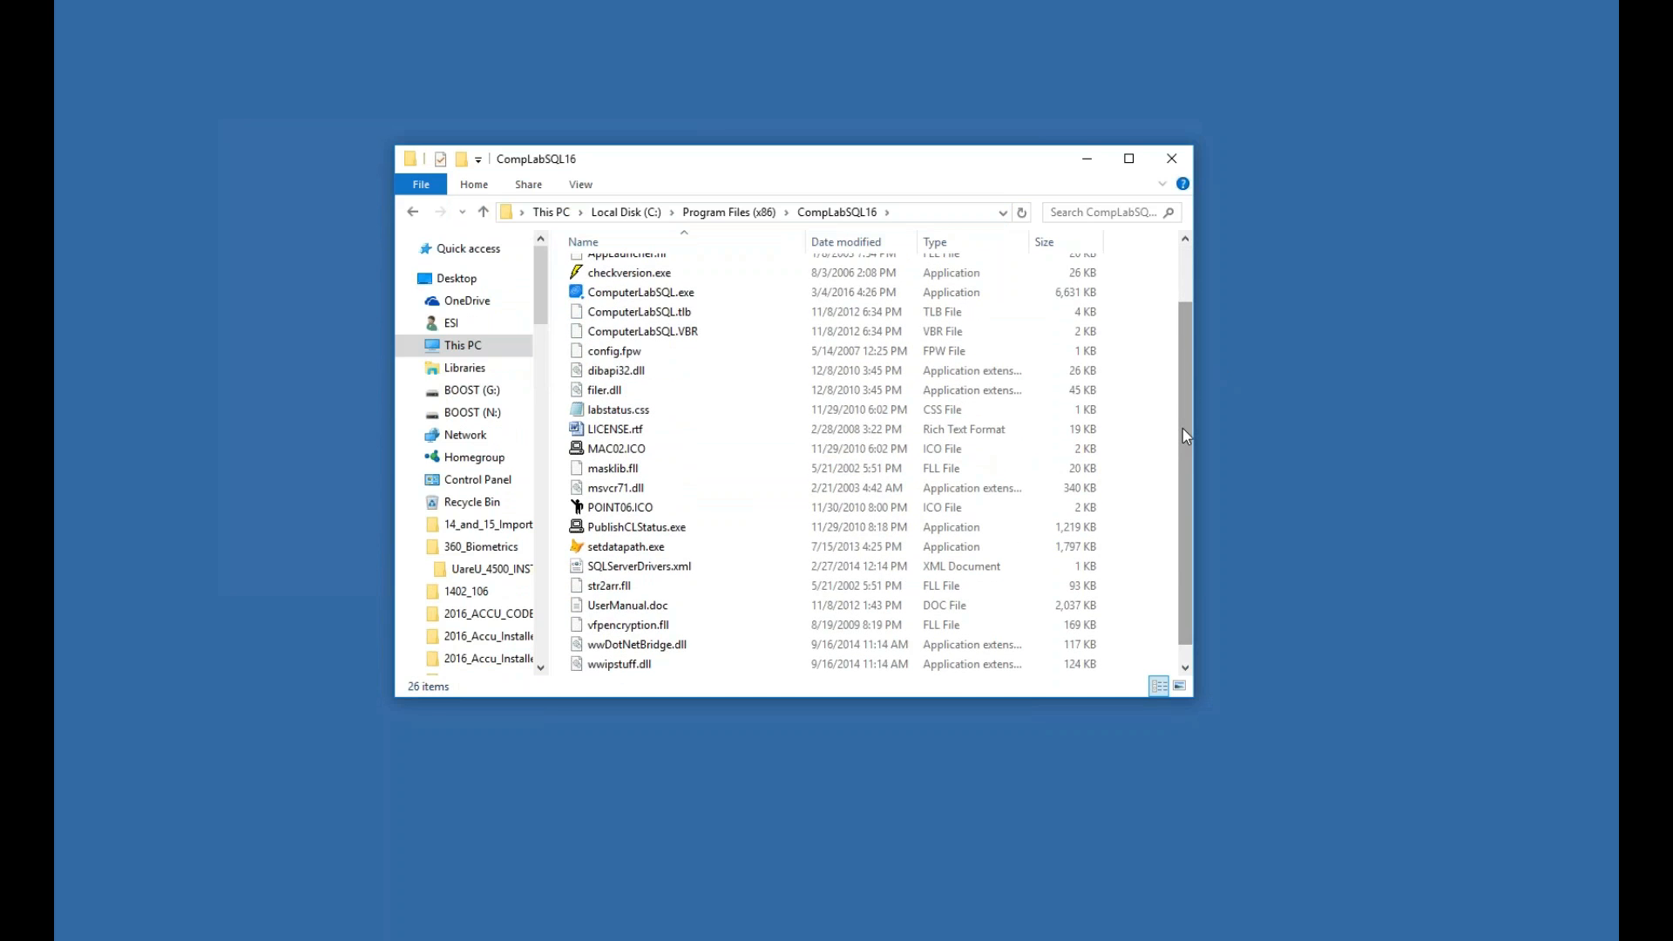
double_click(616, 549)
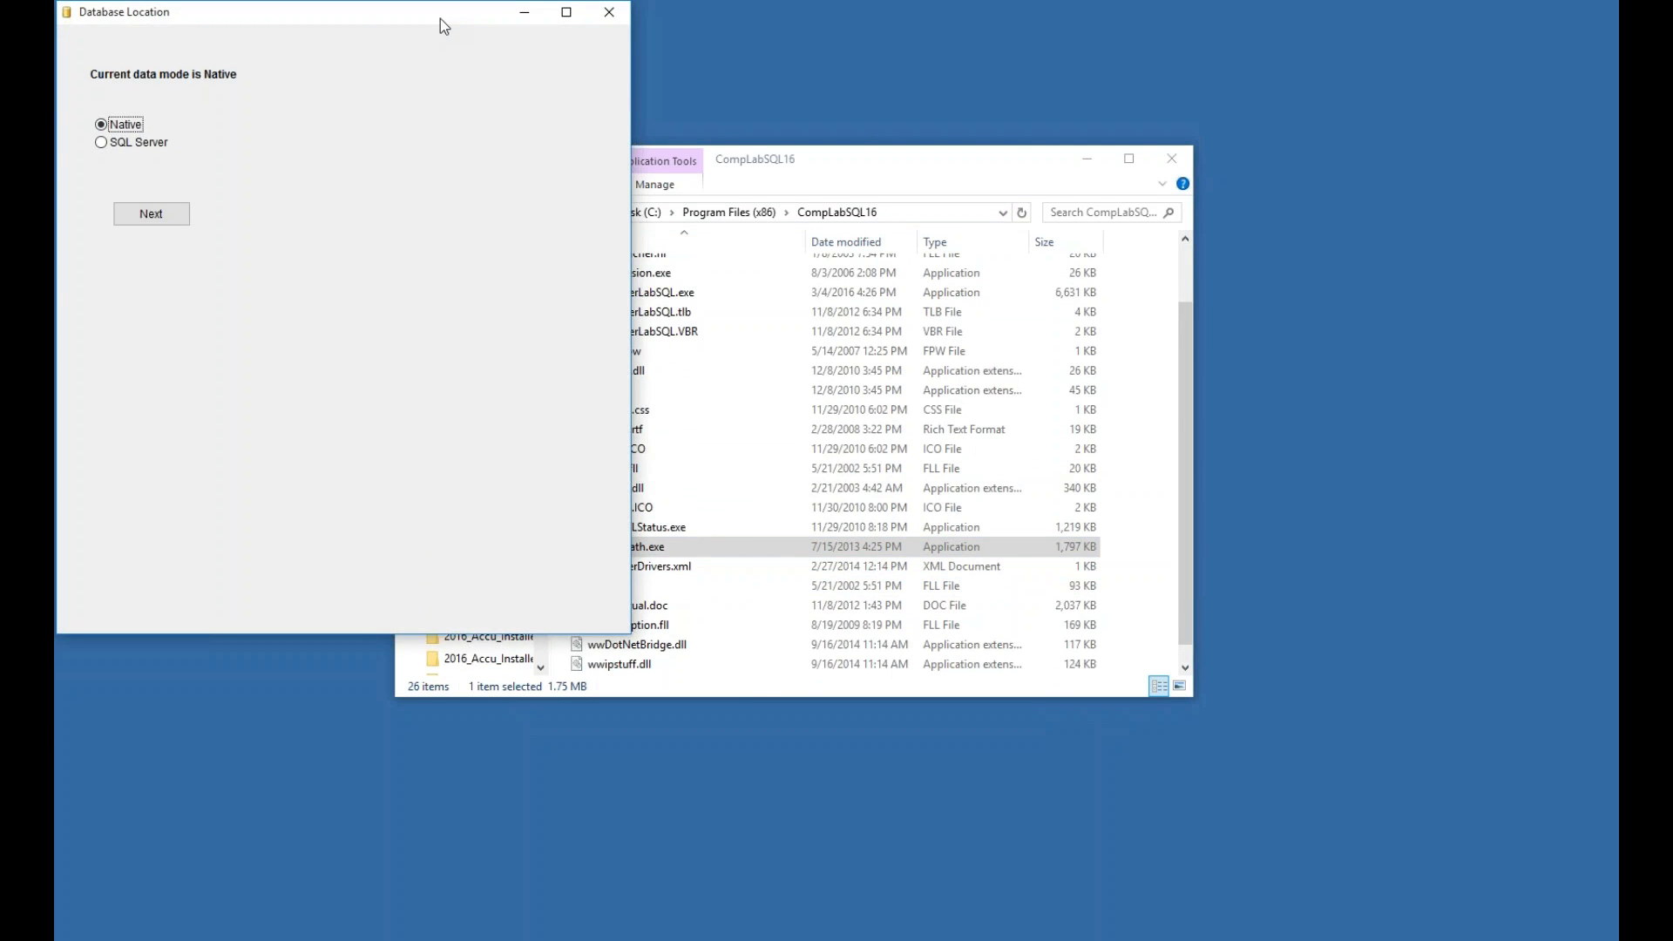
drag(450, 33, 549, 83)
Step: Return to the CompLabSQL16 folder window and open its sql_drivers subfolder
click(799, 167)
drag(1188, 398, 1190, 336)
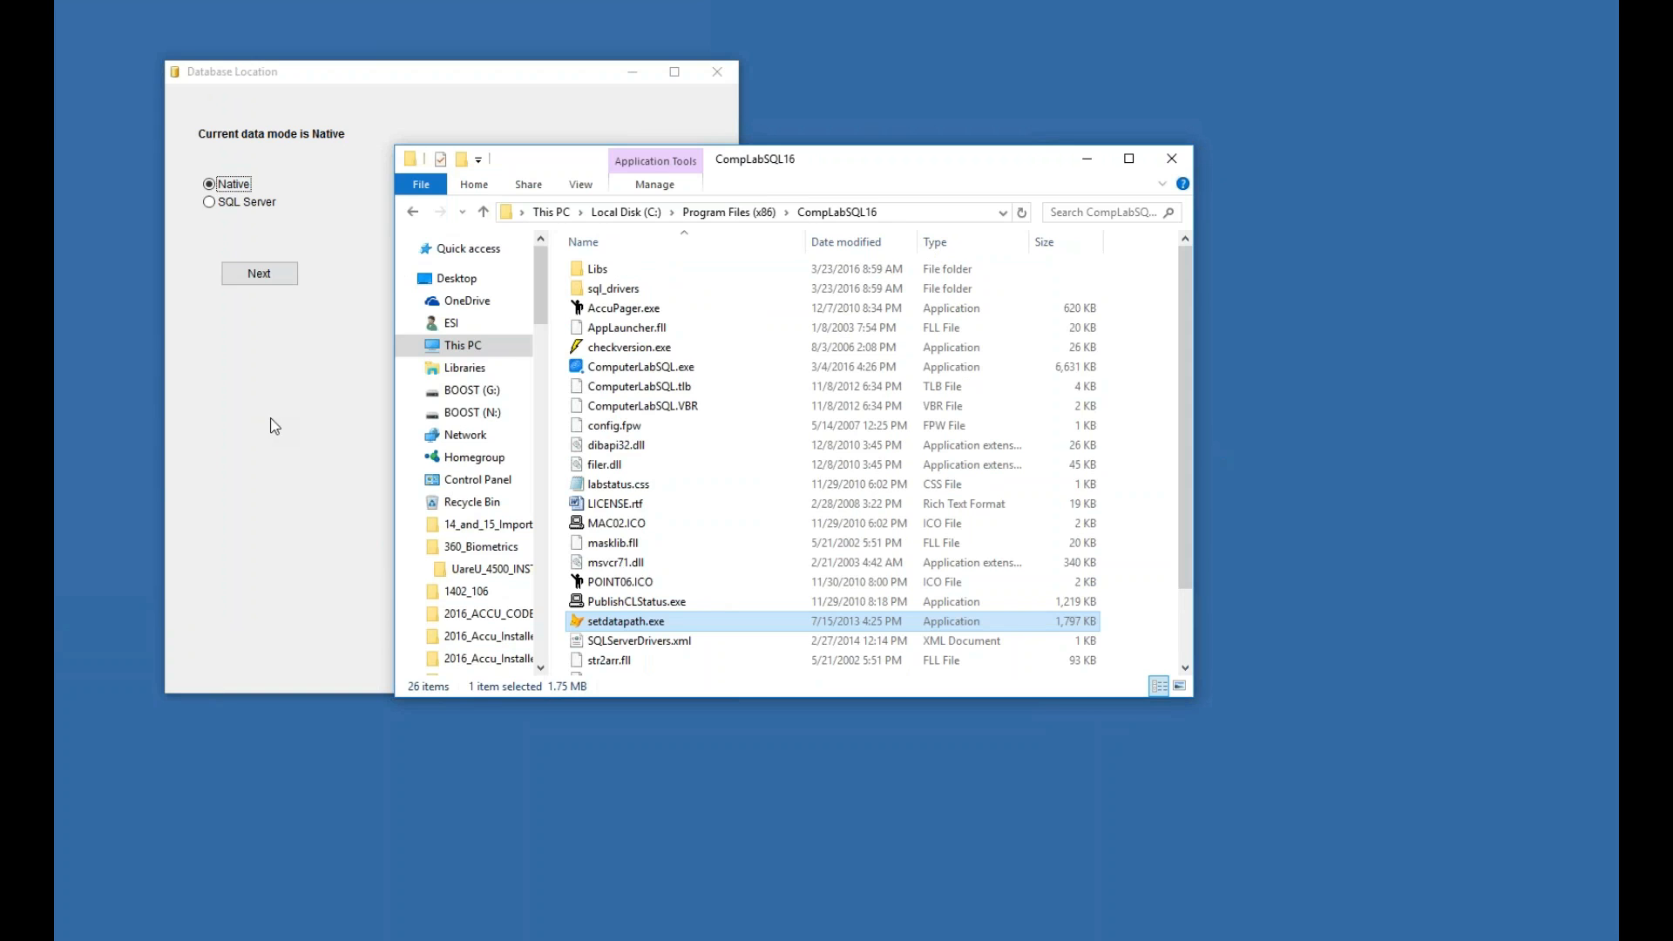
double_click(614, 290)
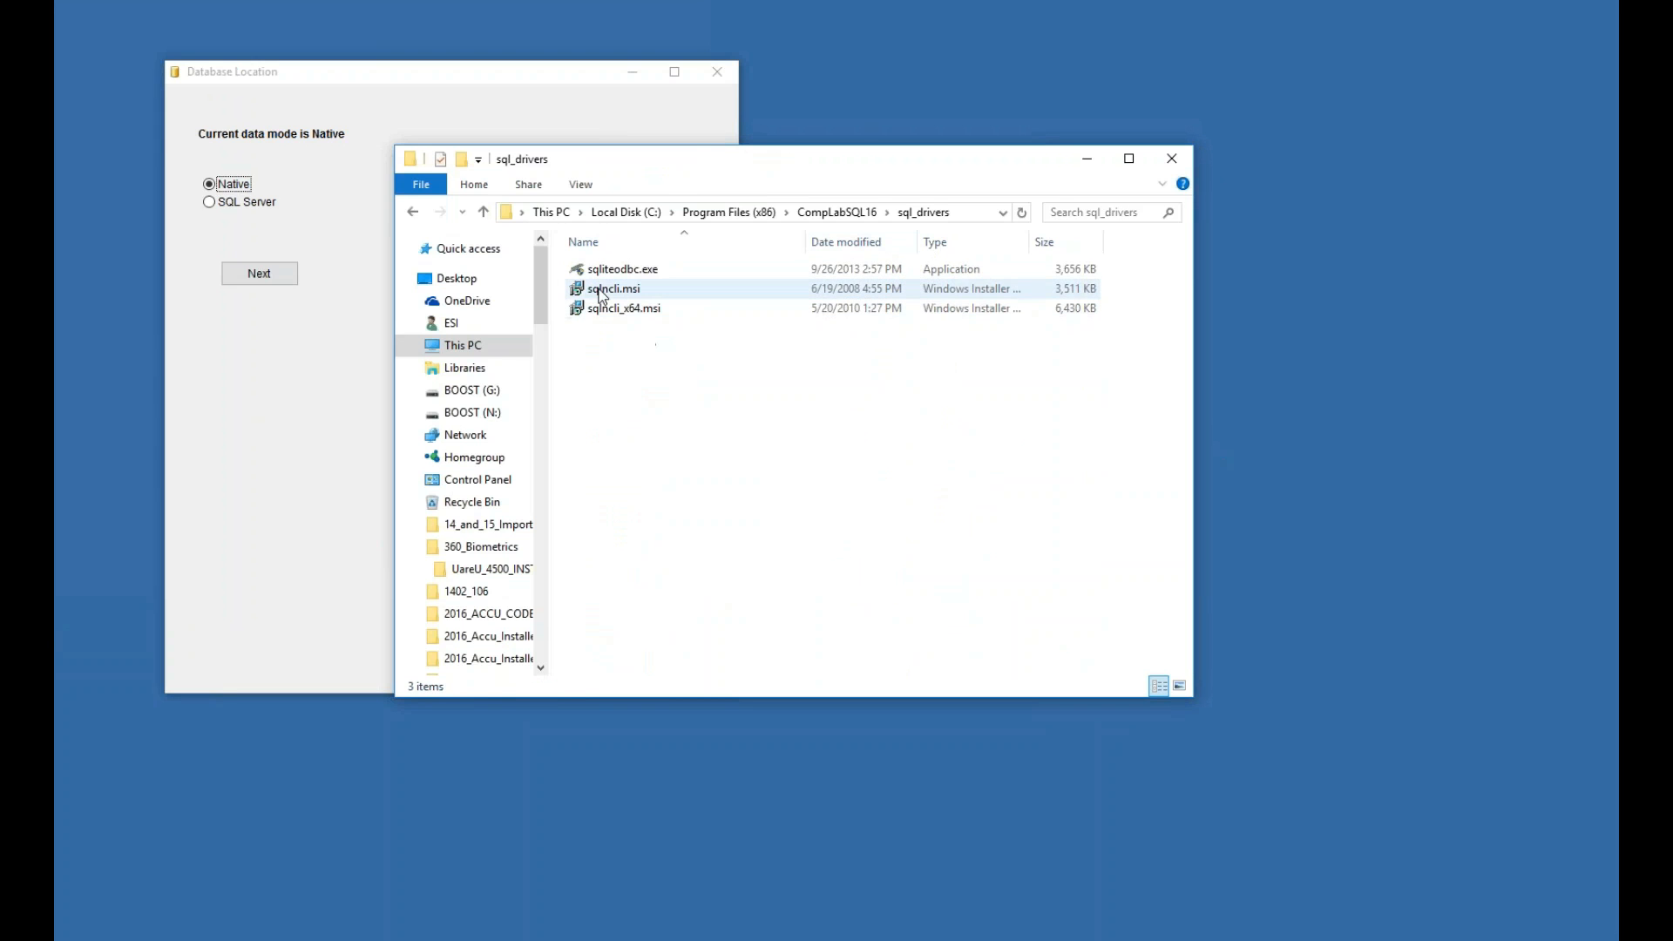
Step: Try to install the SQL Server Native Client from sqlncli.msi
click(599, 293)
click(635, 310)
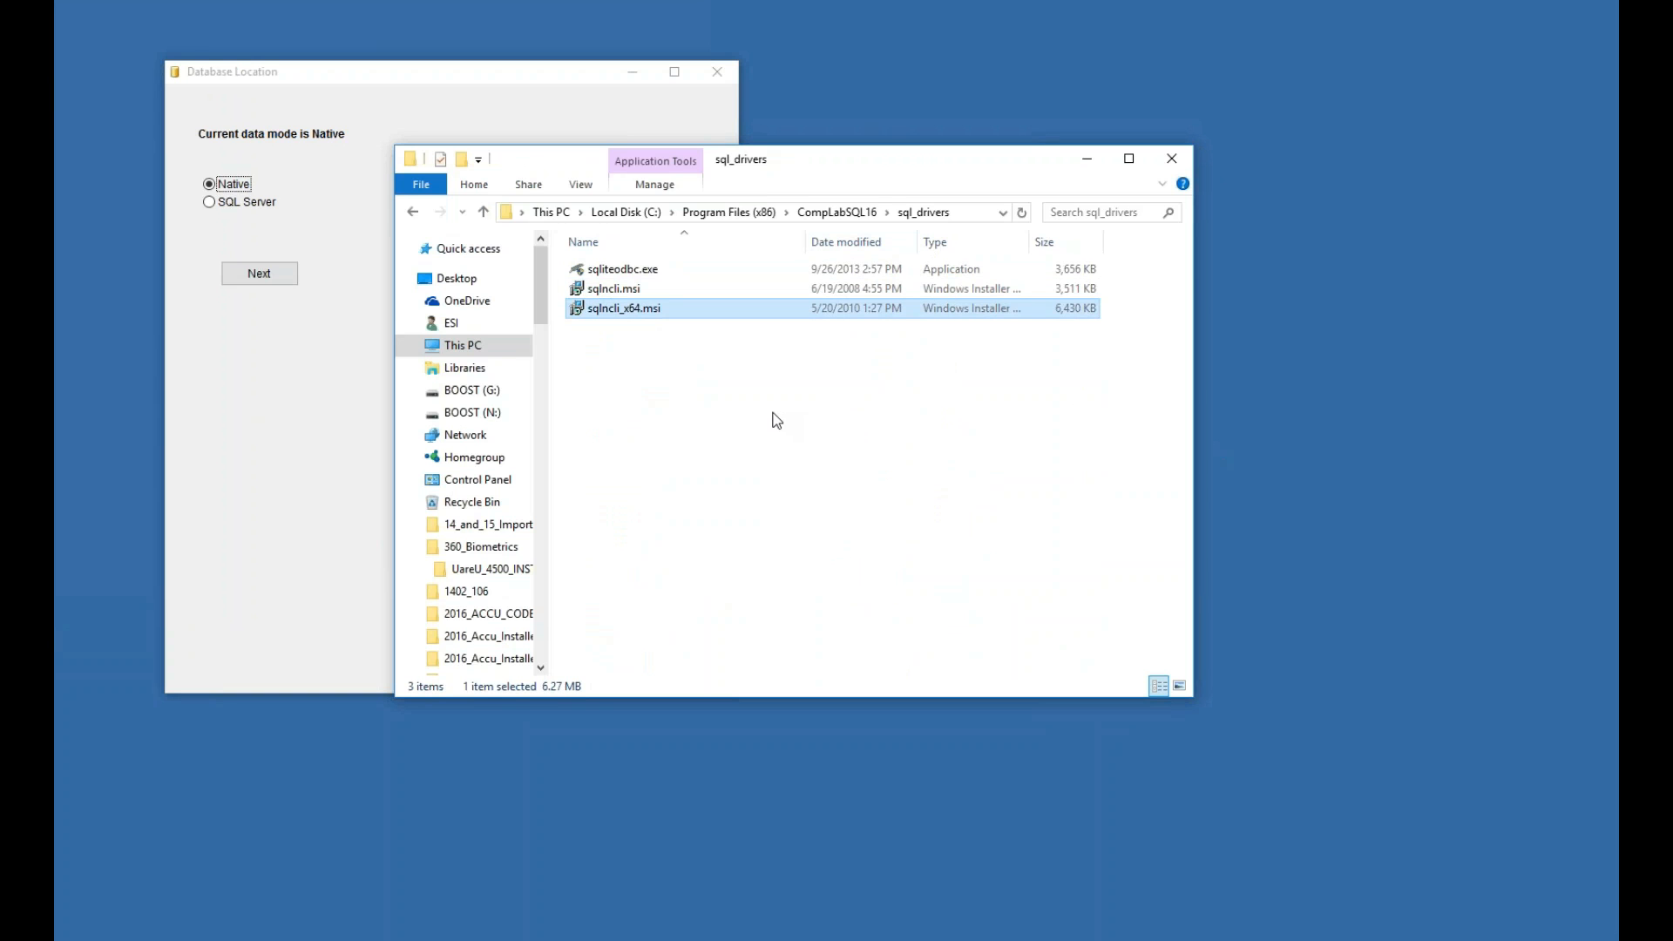
double_click(619, 291)
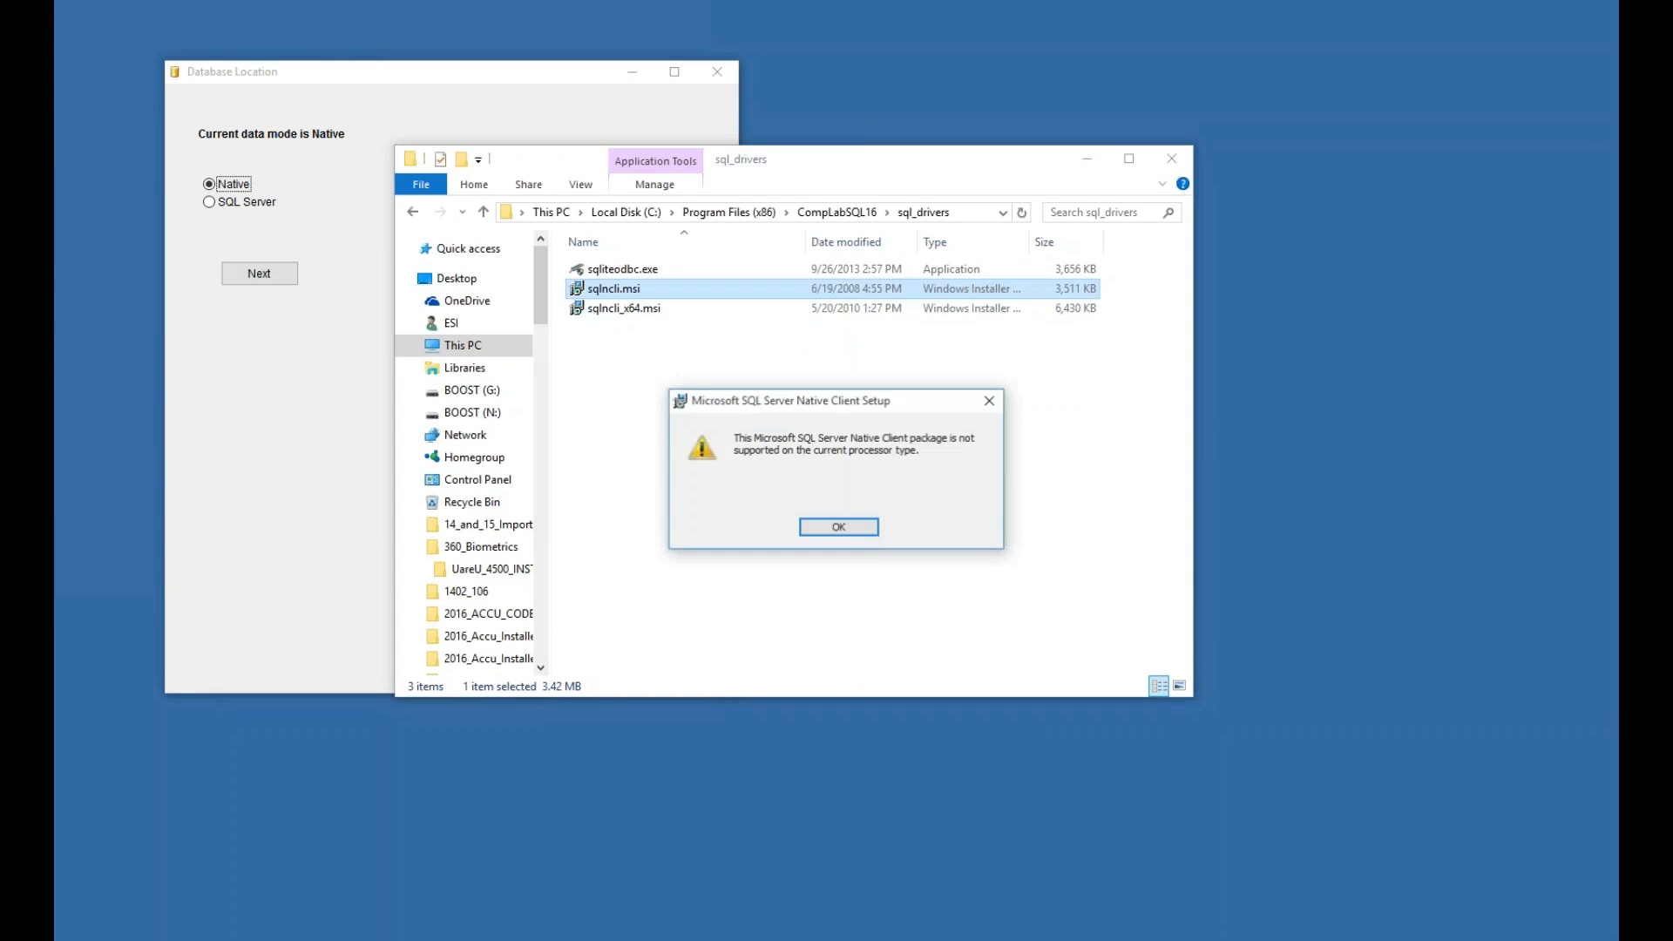
click(842, 525)
click(905, 626)
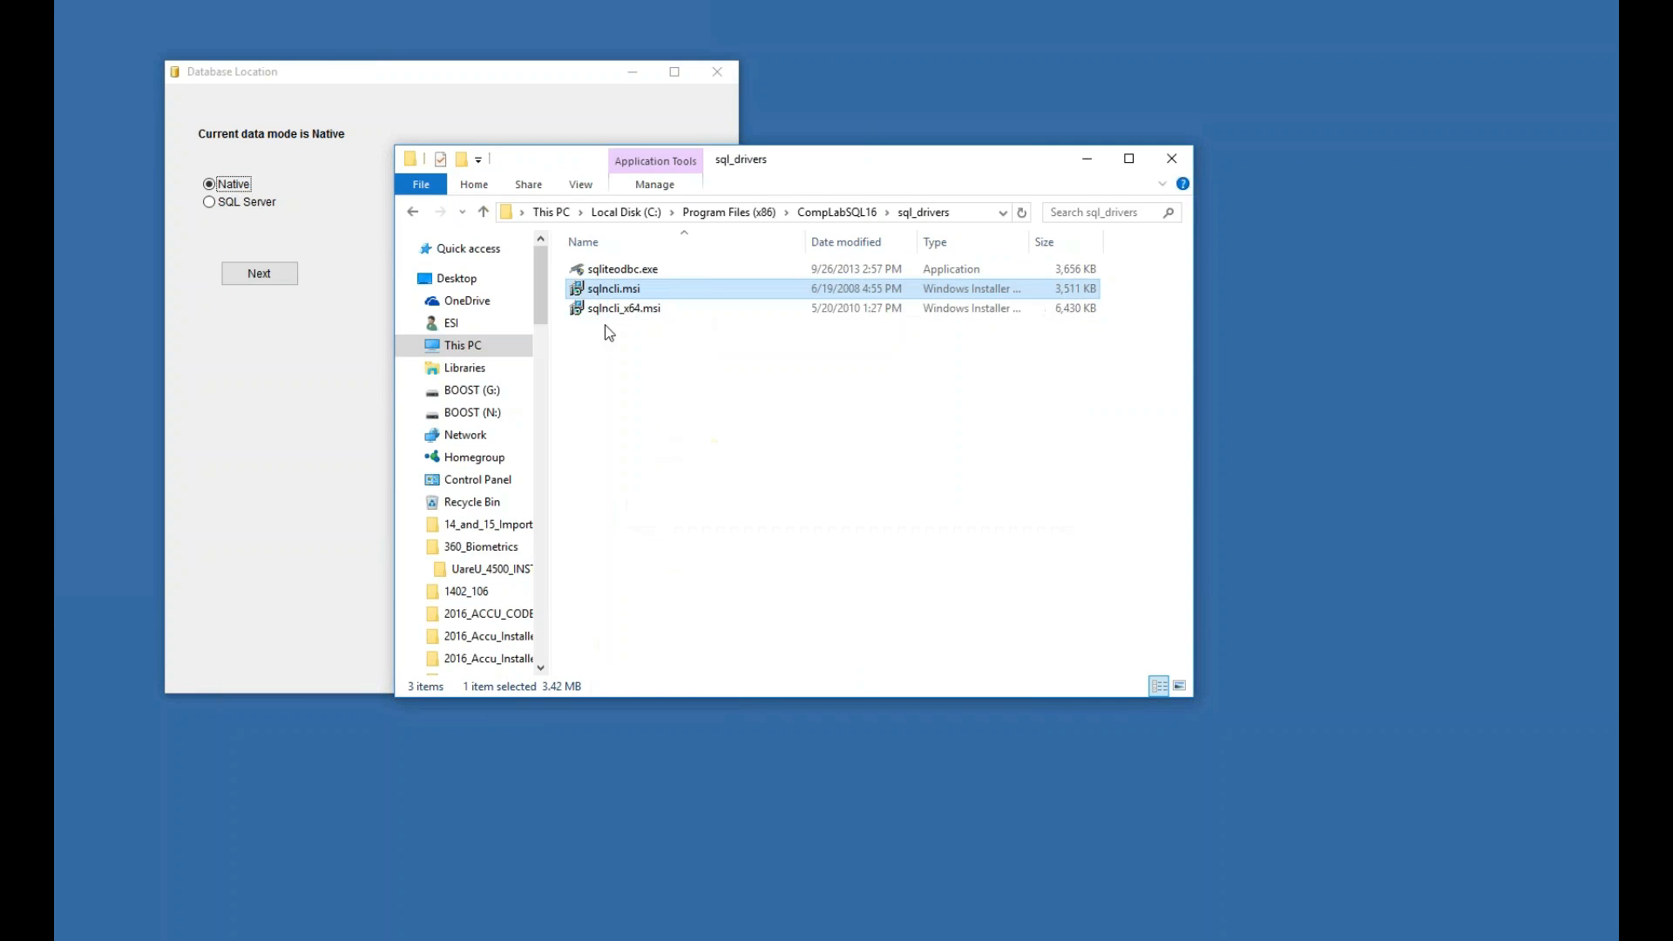
Step: Run sqlncli_x64.msi and complete the SQL Server Native Client setup with the Modify option and default features
double_click(612, 310)
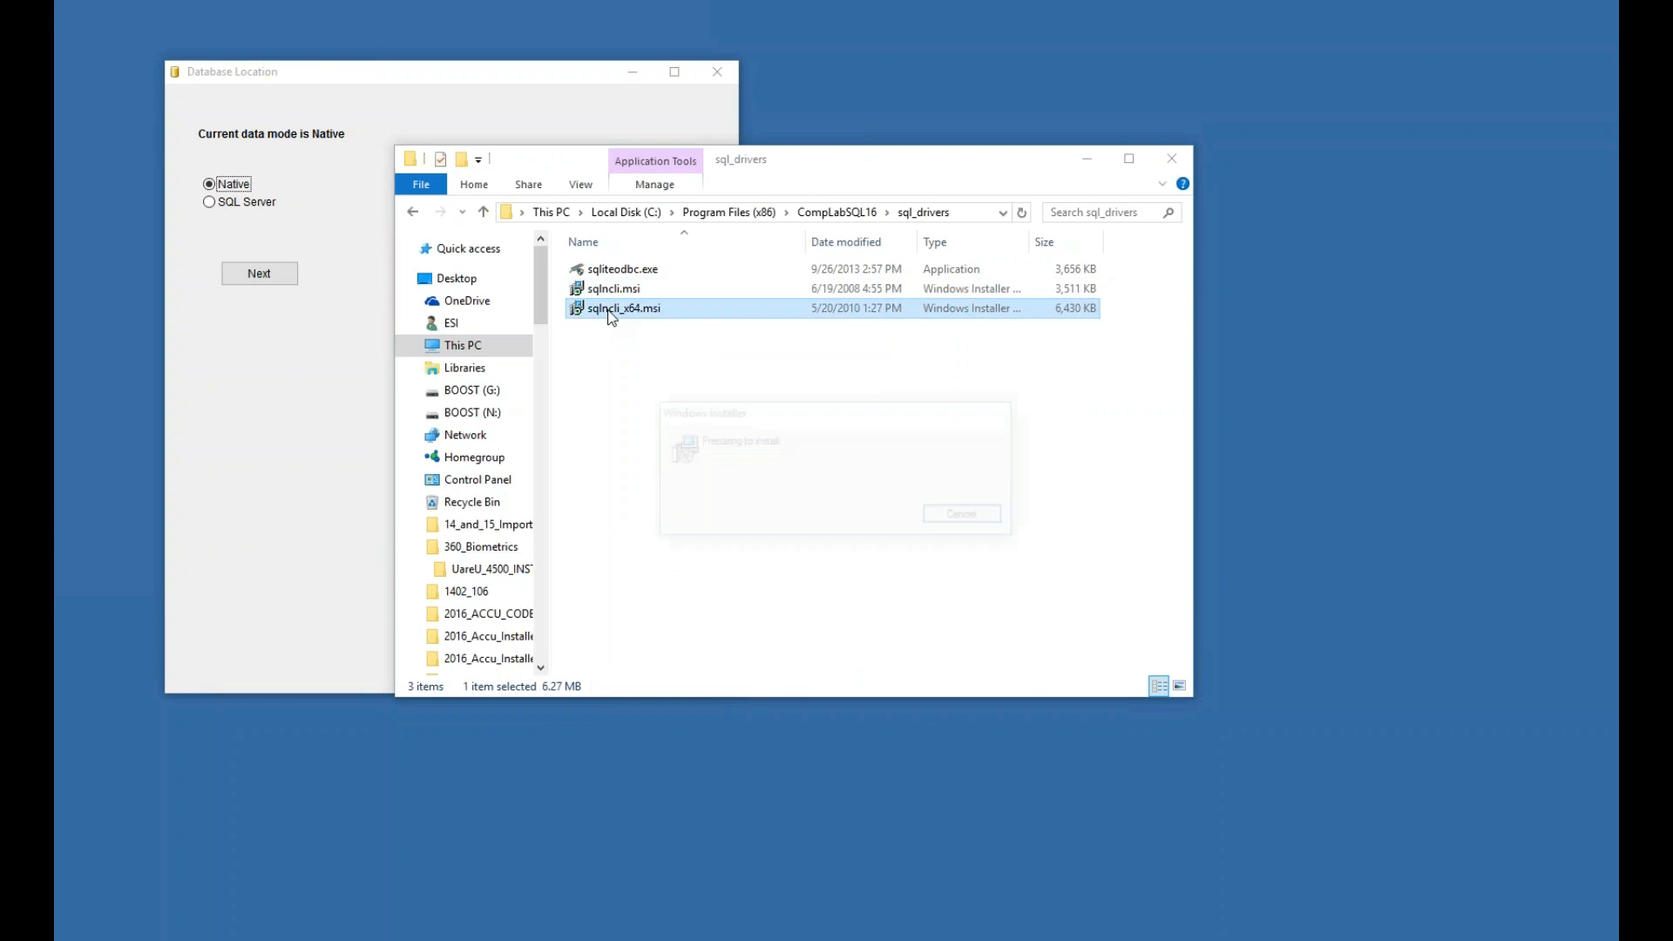
click(901, 628)
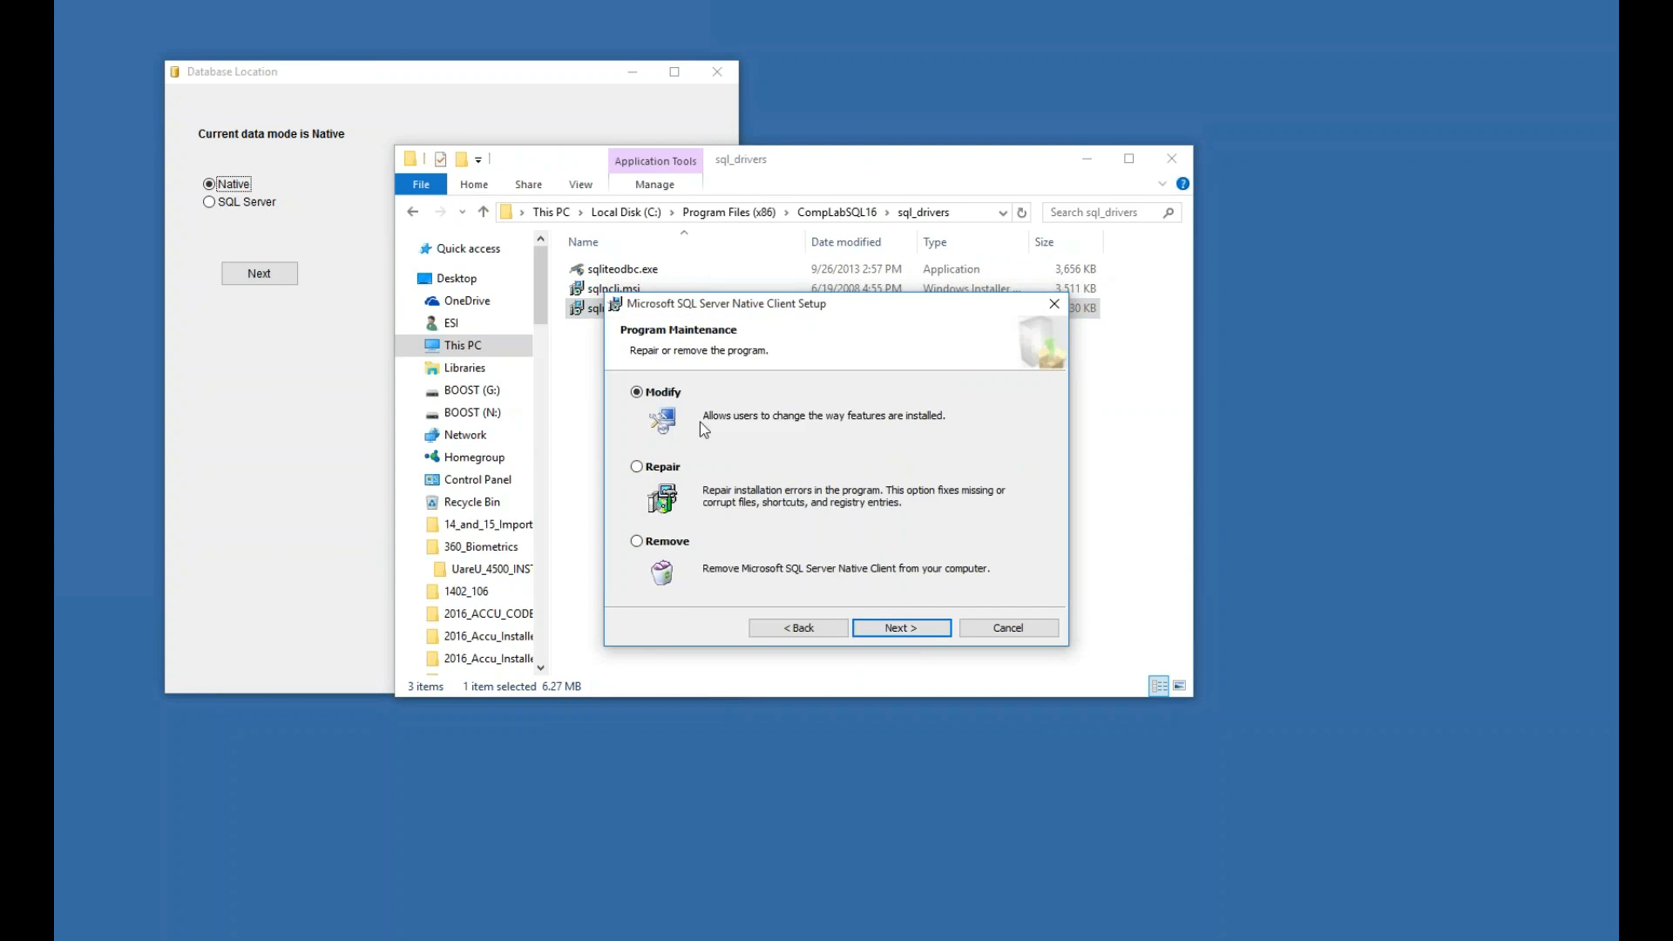
click(897, 627)
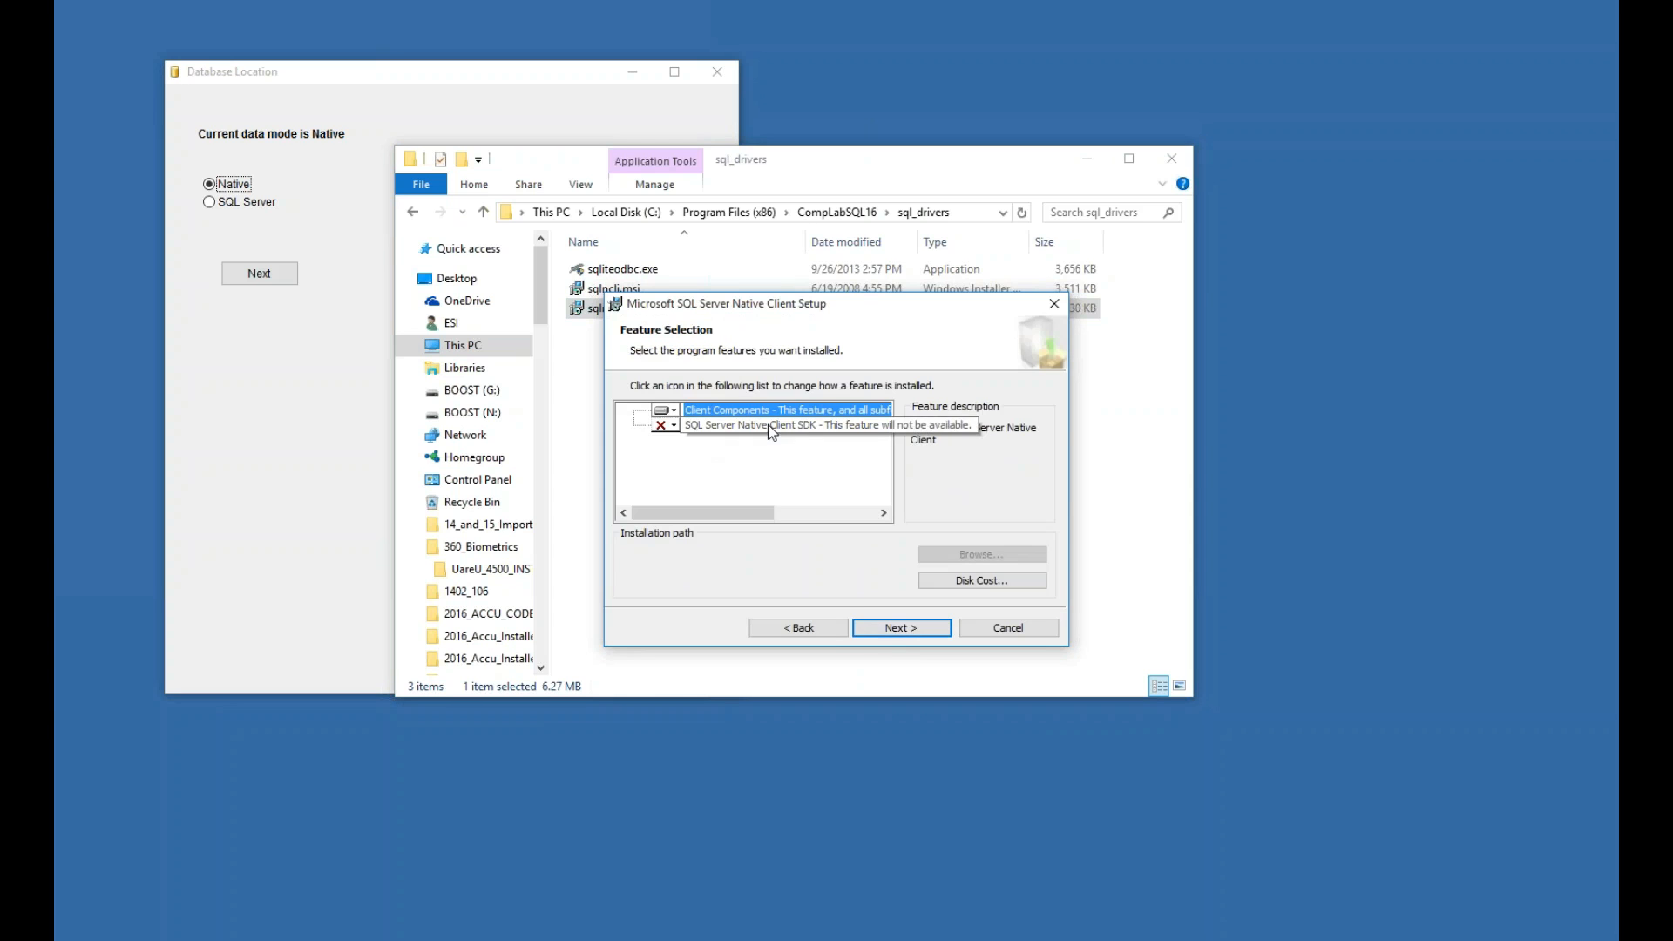
click(897, 627)
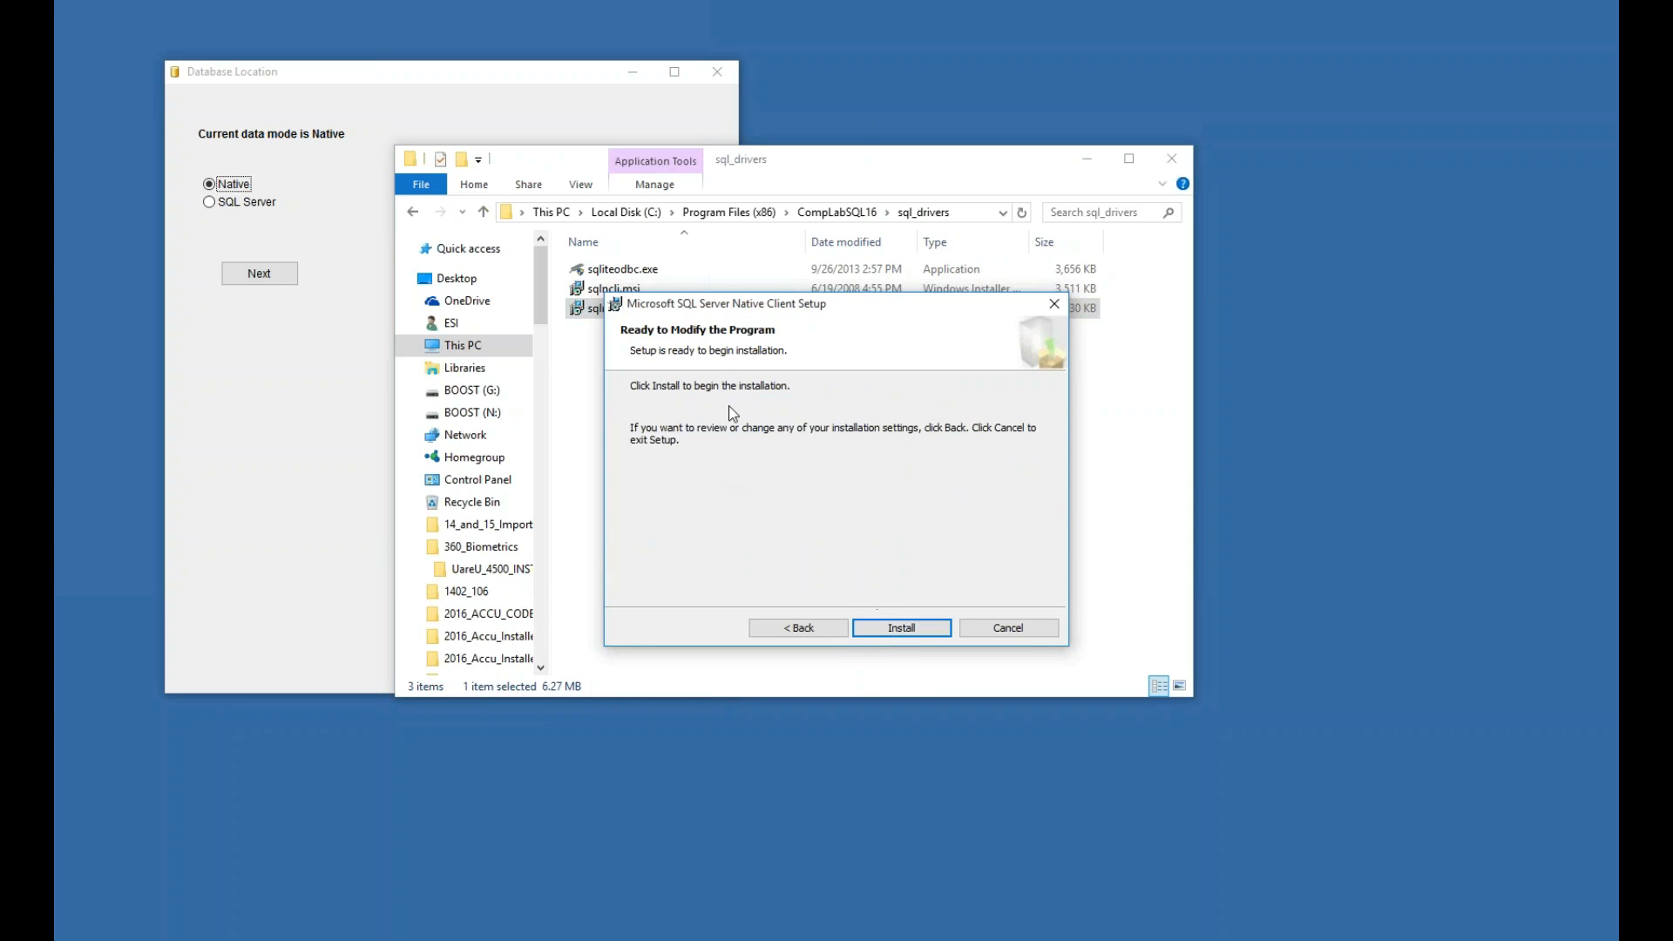
click(900, 626)
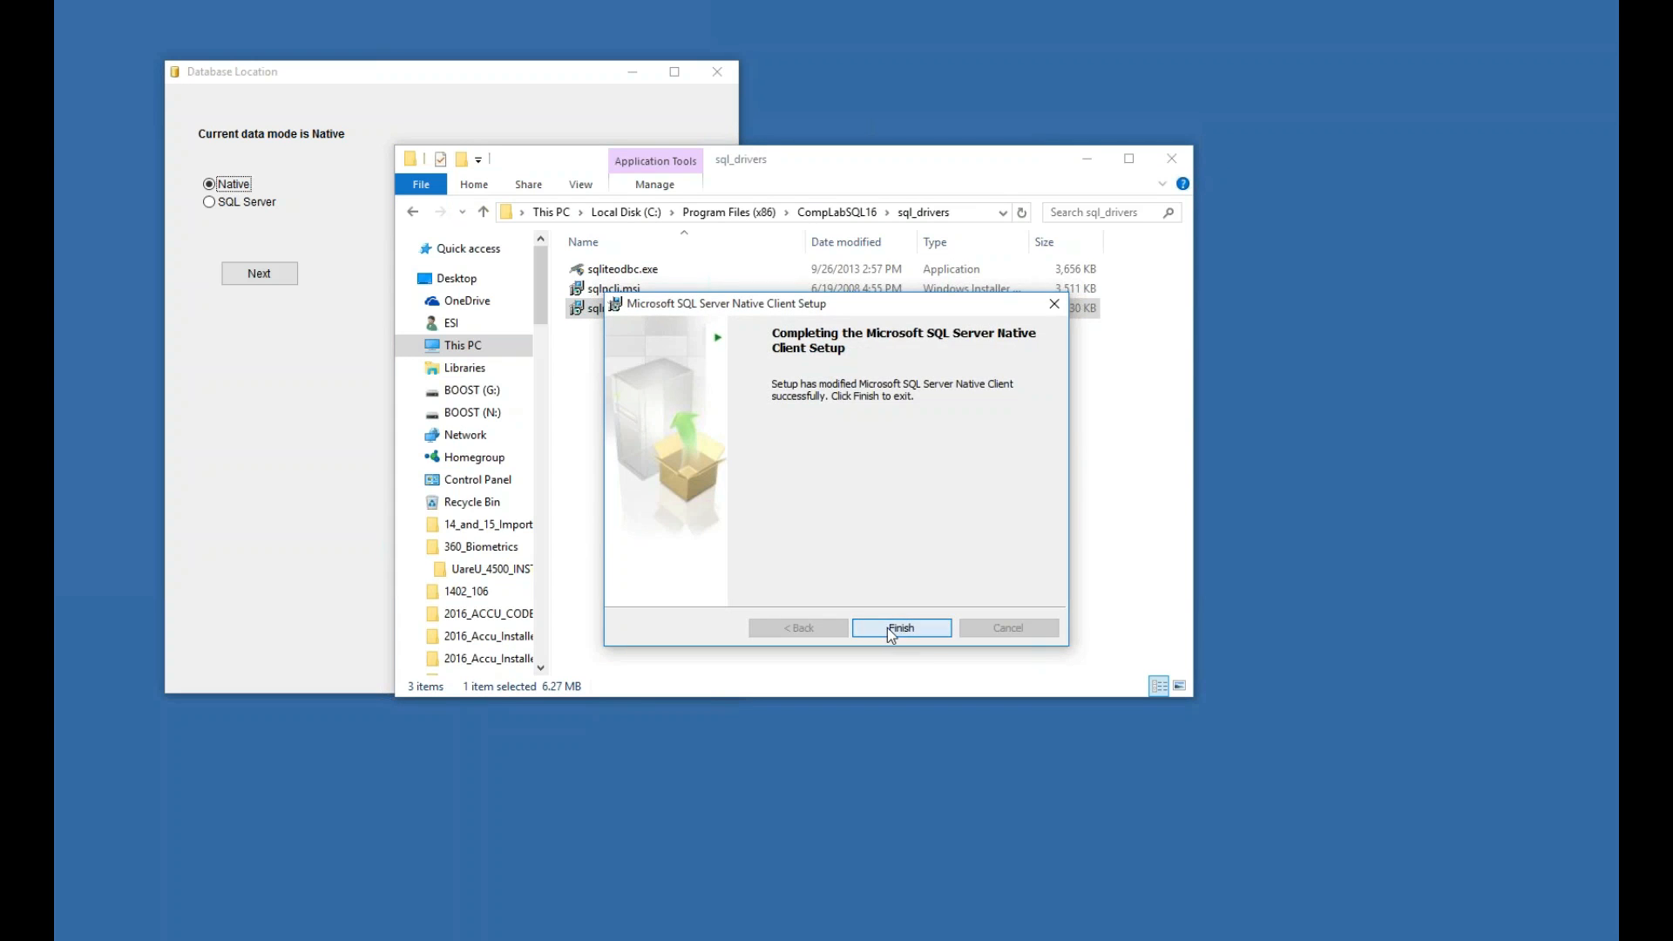
click(890, 629)
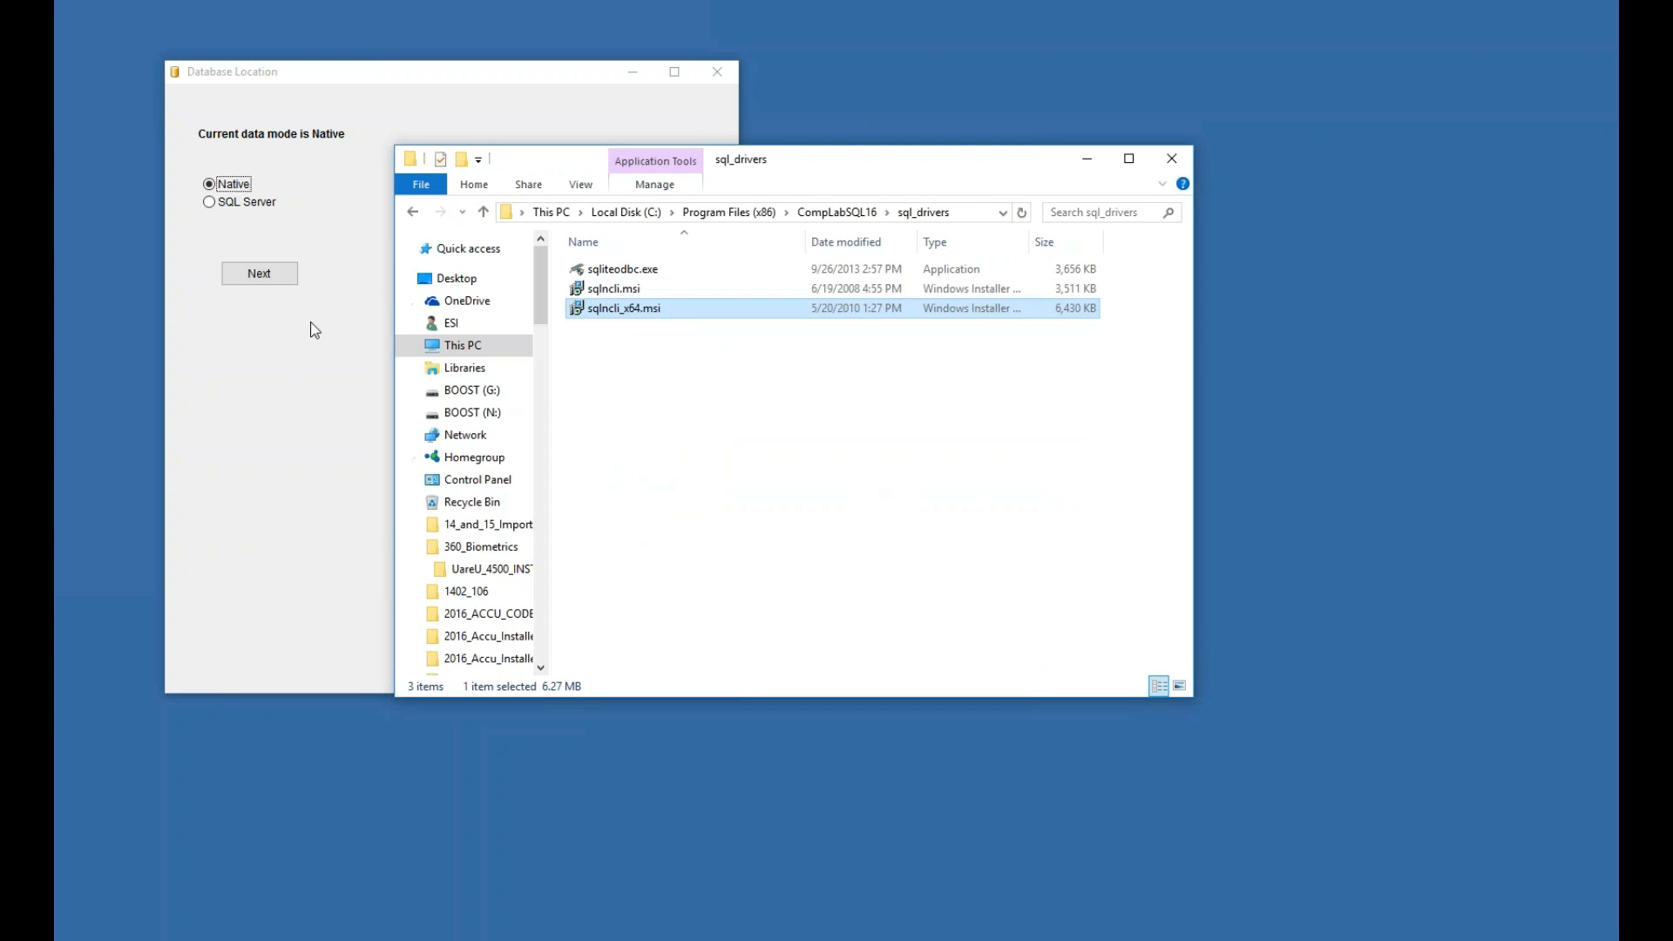
Step: Bring the Database Location window forward, set the data mode to SQL Server and continue to the connection settings
drag(448, 72, 684, 173)
click(479, 303)
click(492, 373)
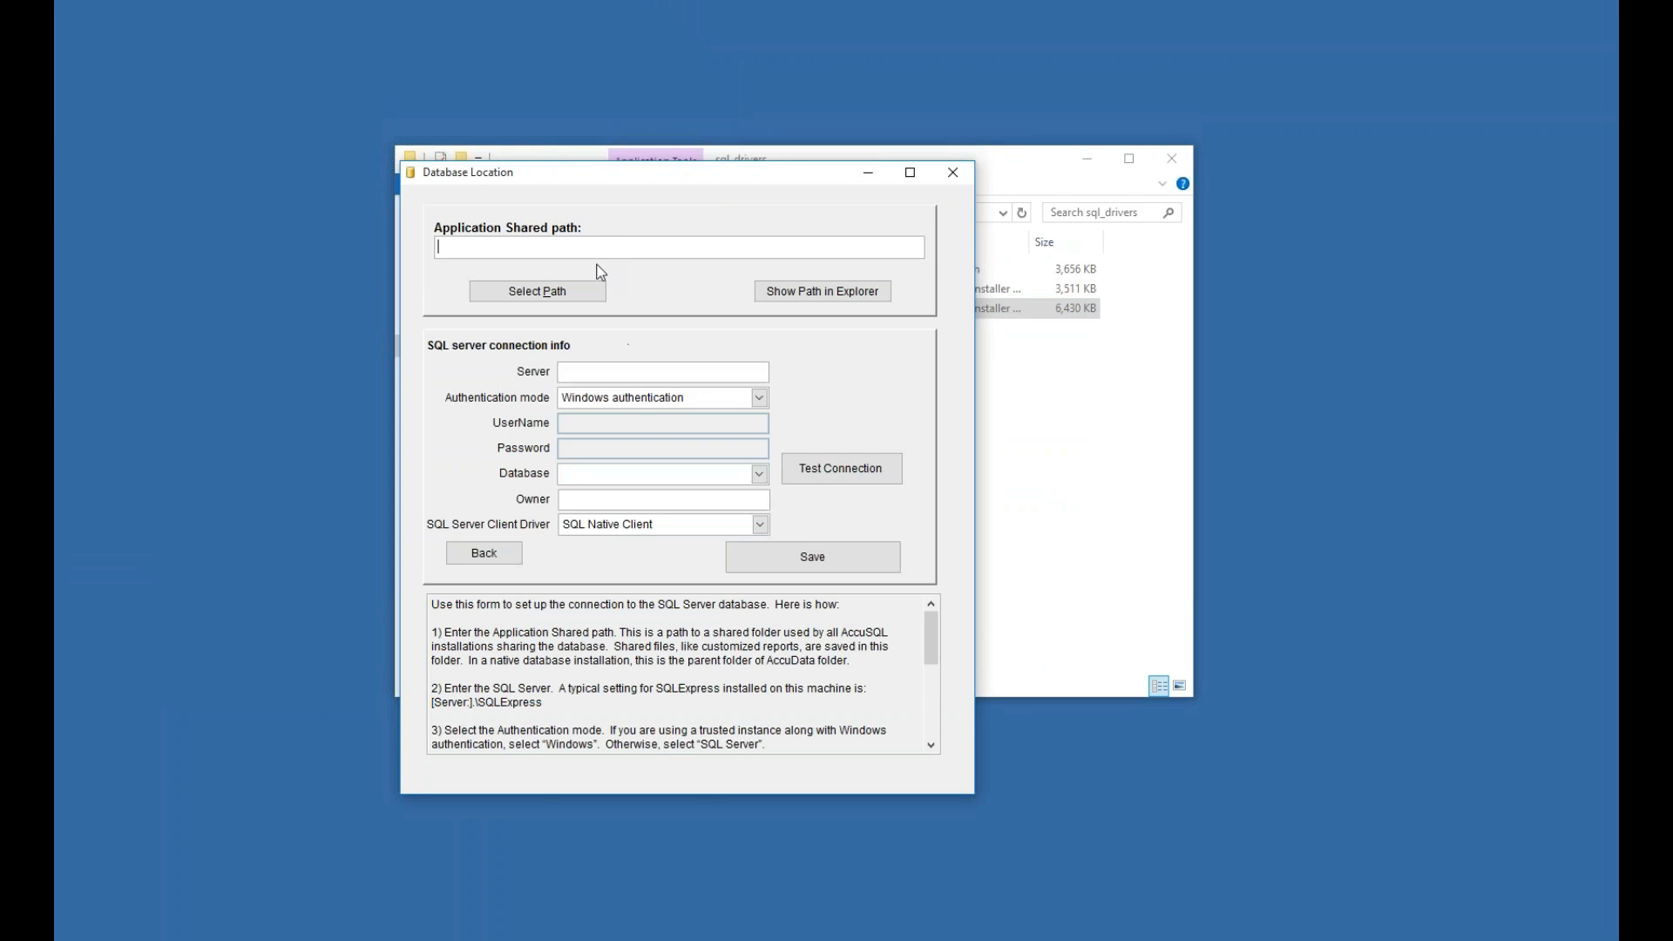
Step: Set the server to engserver,60558\sqlexpress with SQL server authentication, user name sa and the account password
click(631, 369)
text(engserver,60558\sqlexpress)
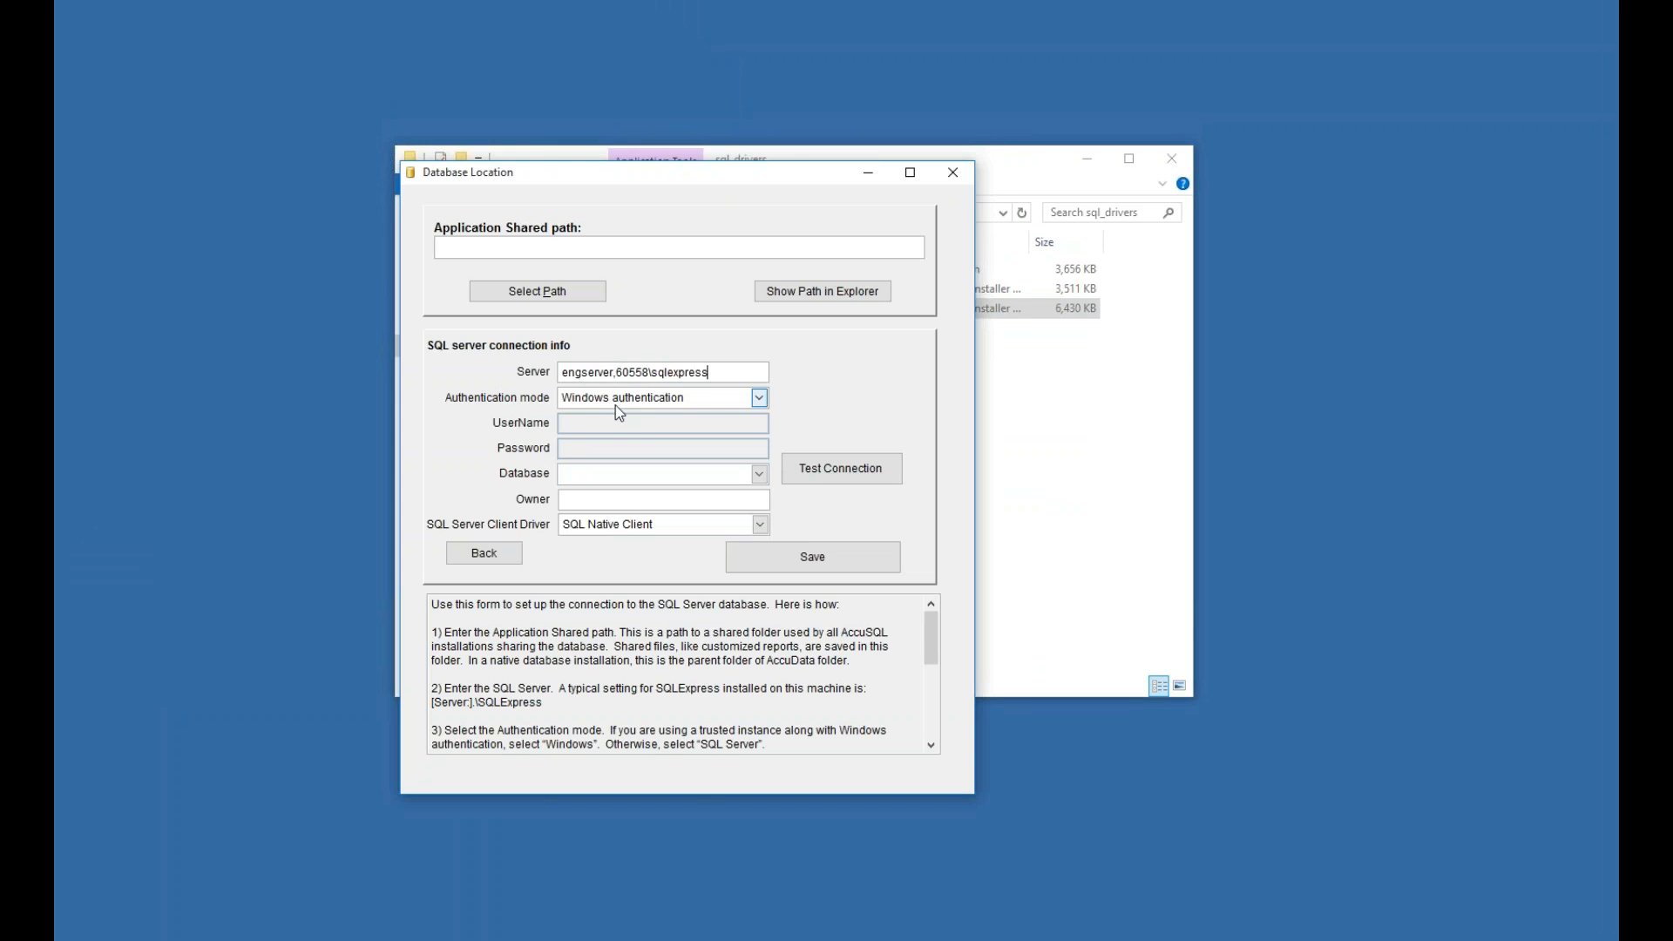
click(615, 405)
click(615, 434)
click(608, 427)
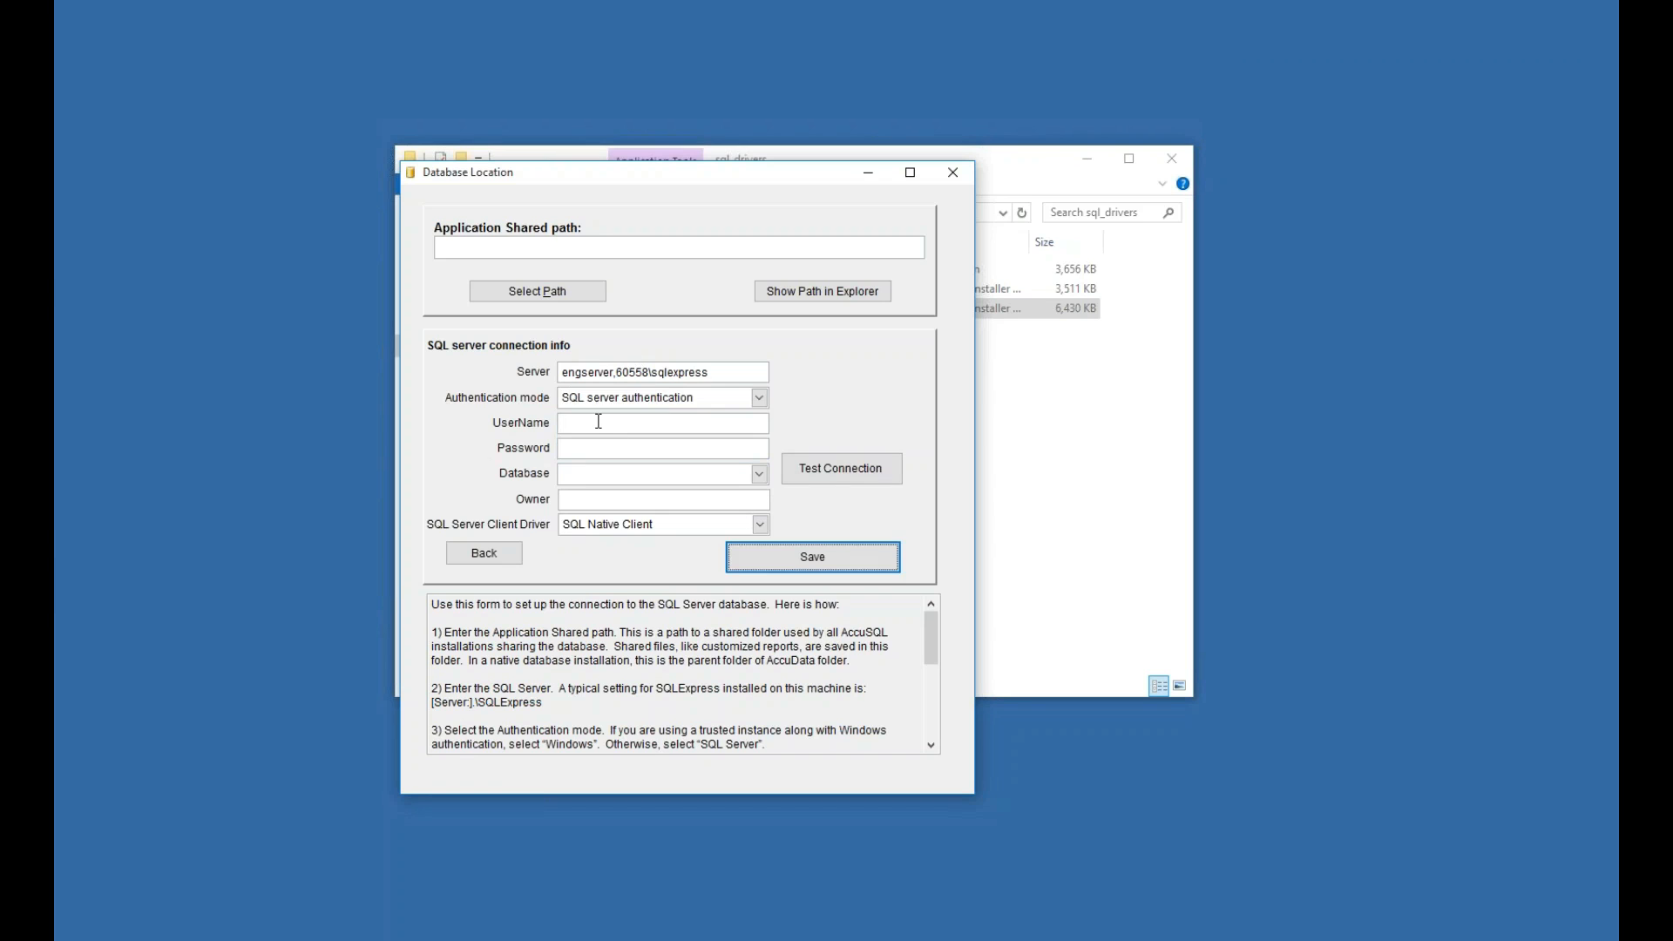
text(sa)
click(609, 448)
text(**********)
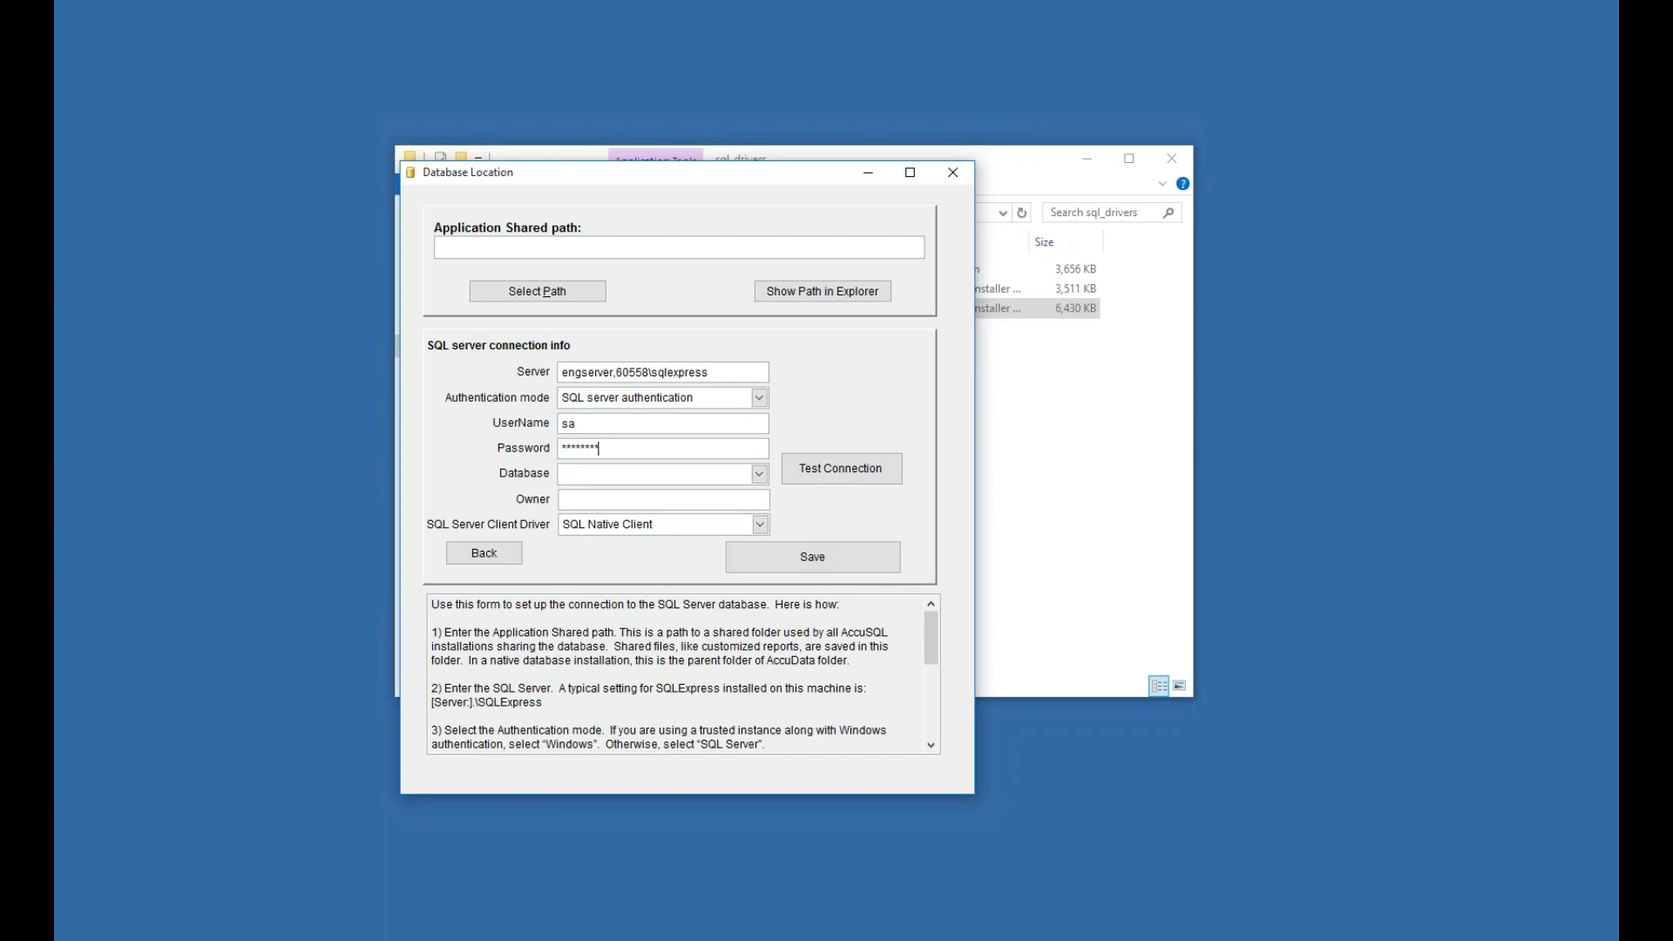
Step: Test the SQL Server connection and select the AccuSQL13TESTING database
click(809, 474)
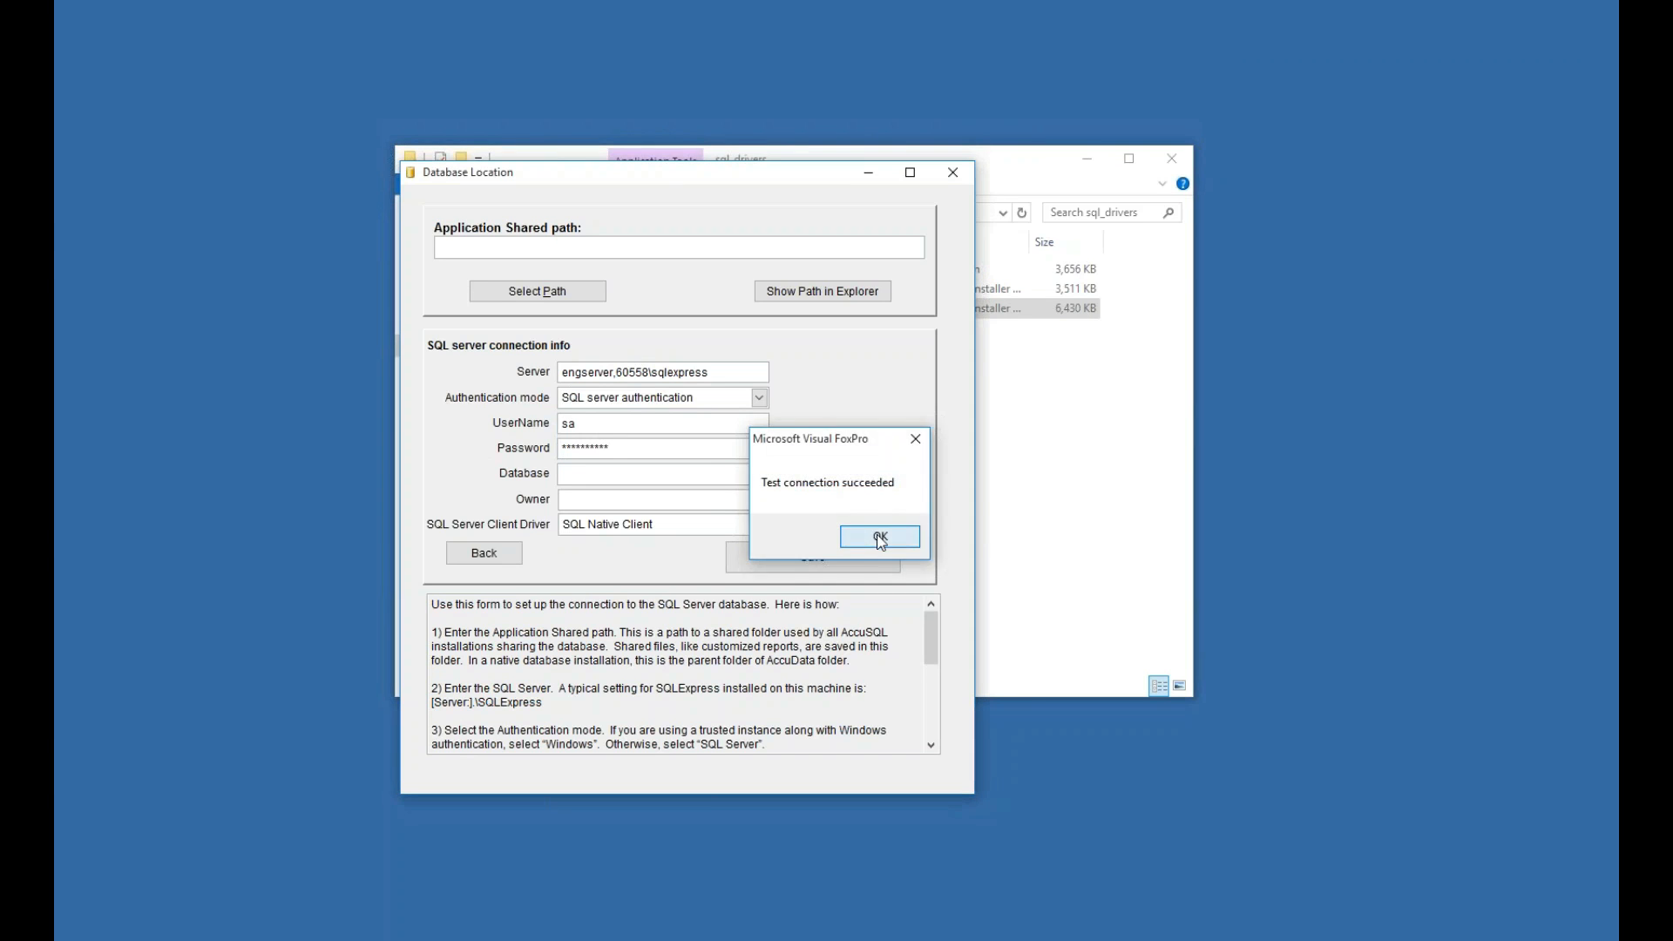
click(876, 534)
click(759, 474)
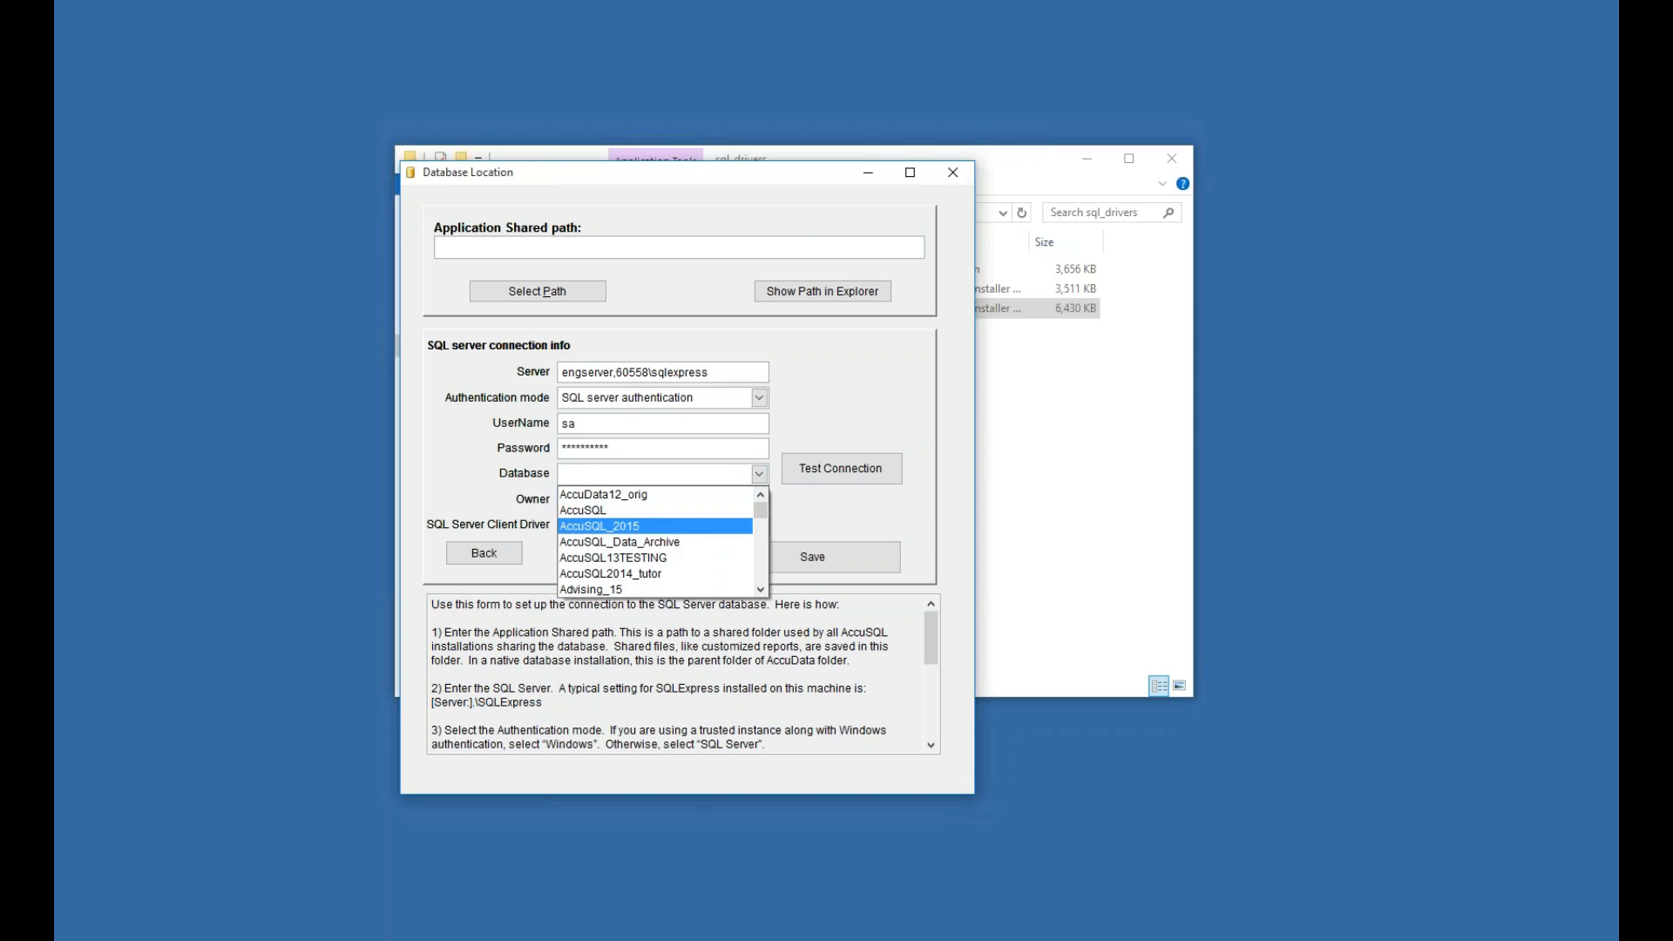
click(674, 559)
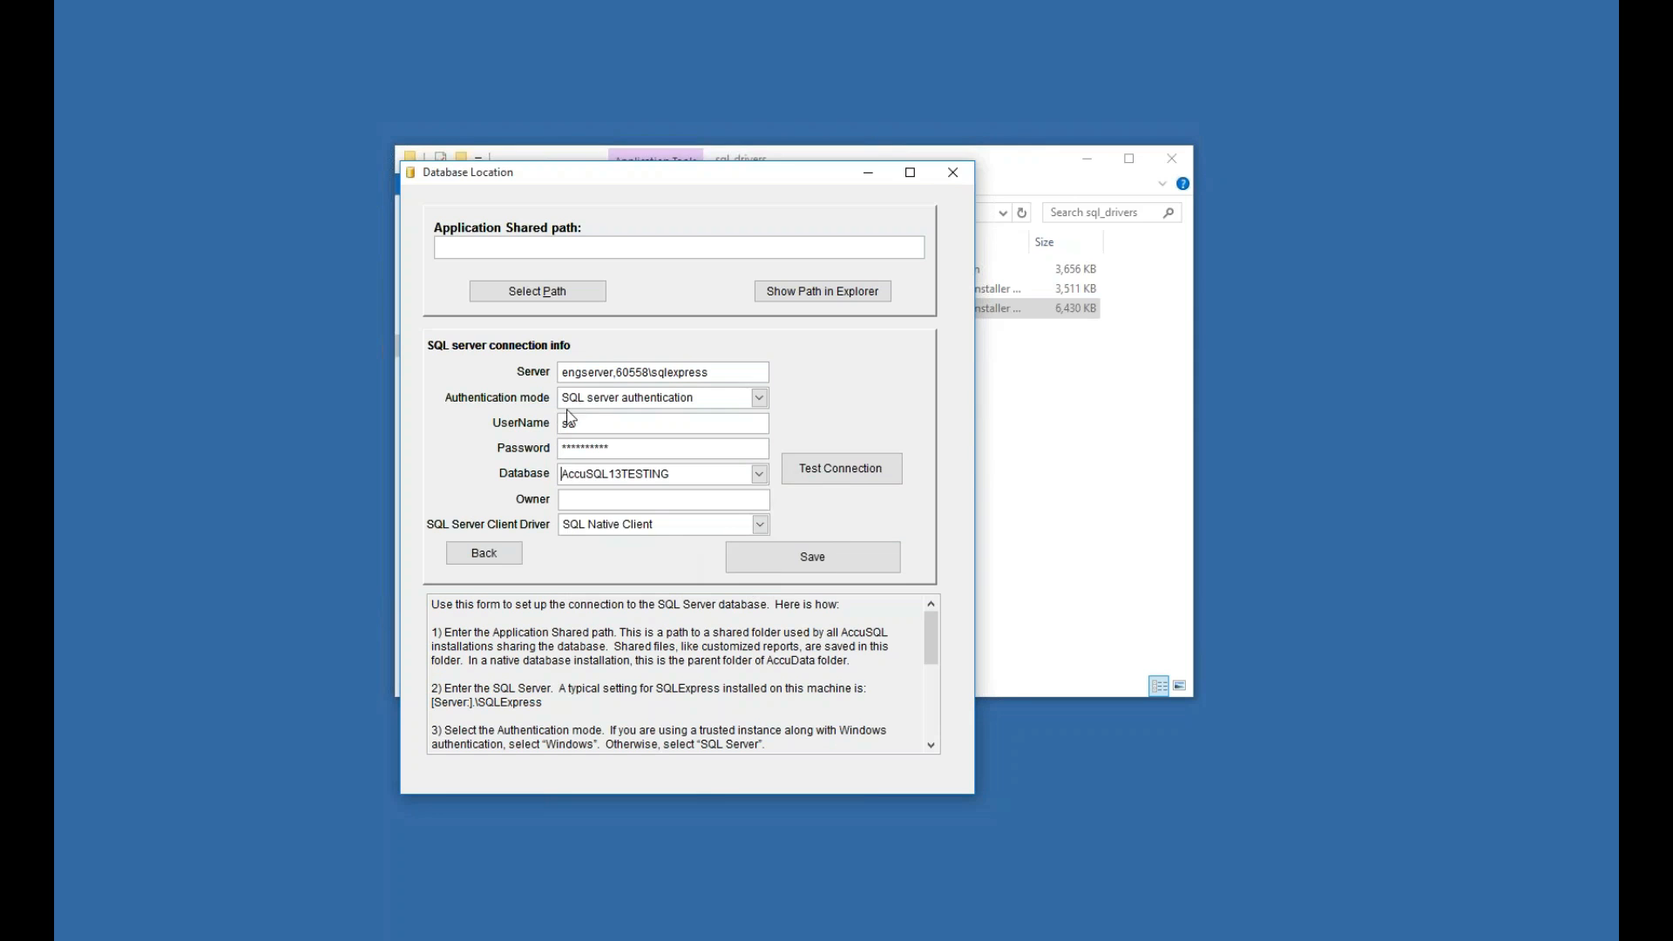
Step: Save the SQL Server connection settings and close the Database Location window
click(829, 562)
click(897, 541)
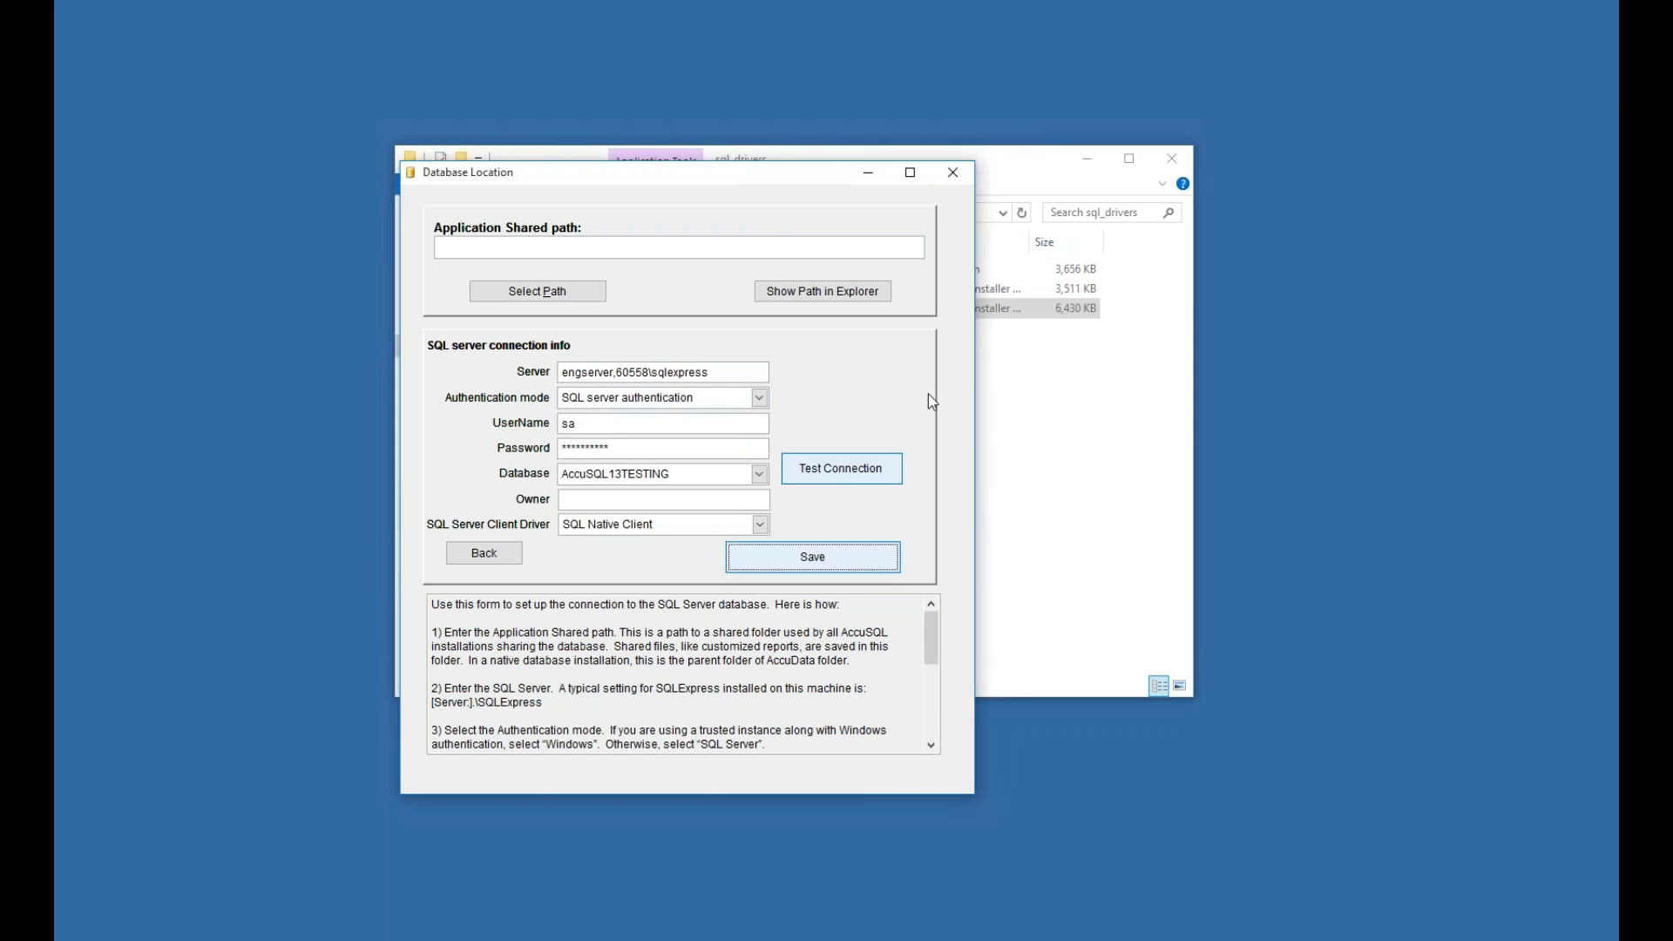
click(948, 173)
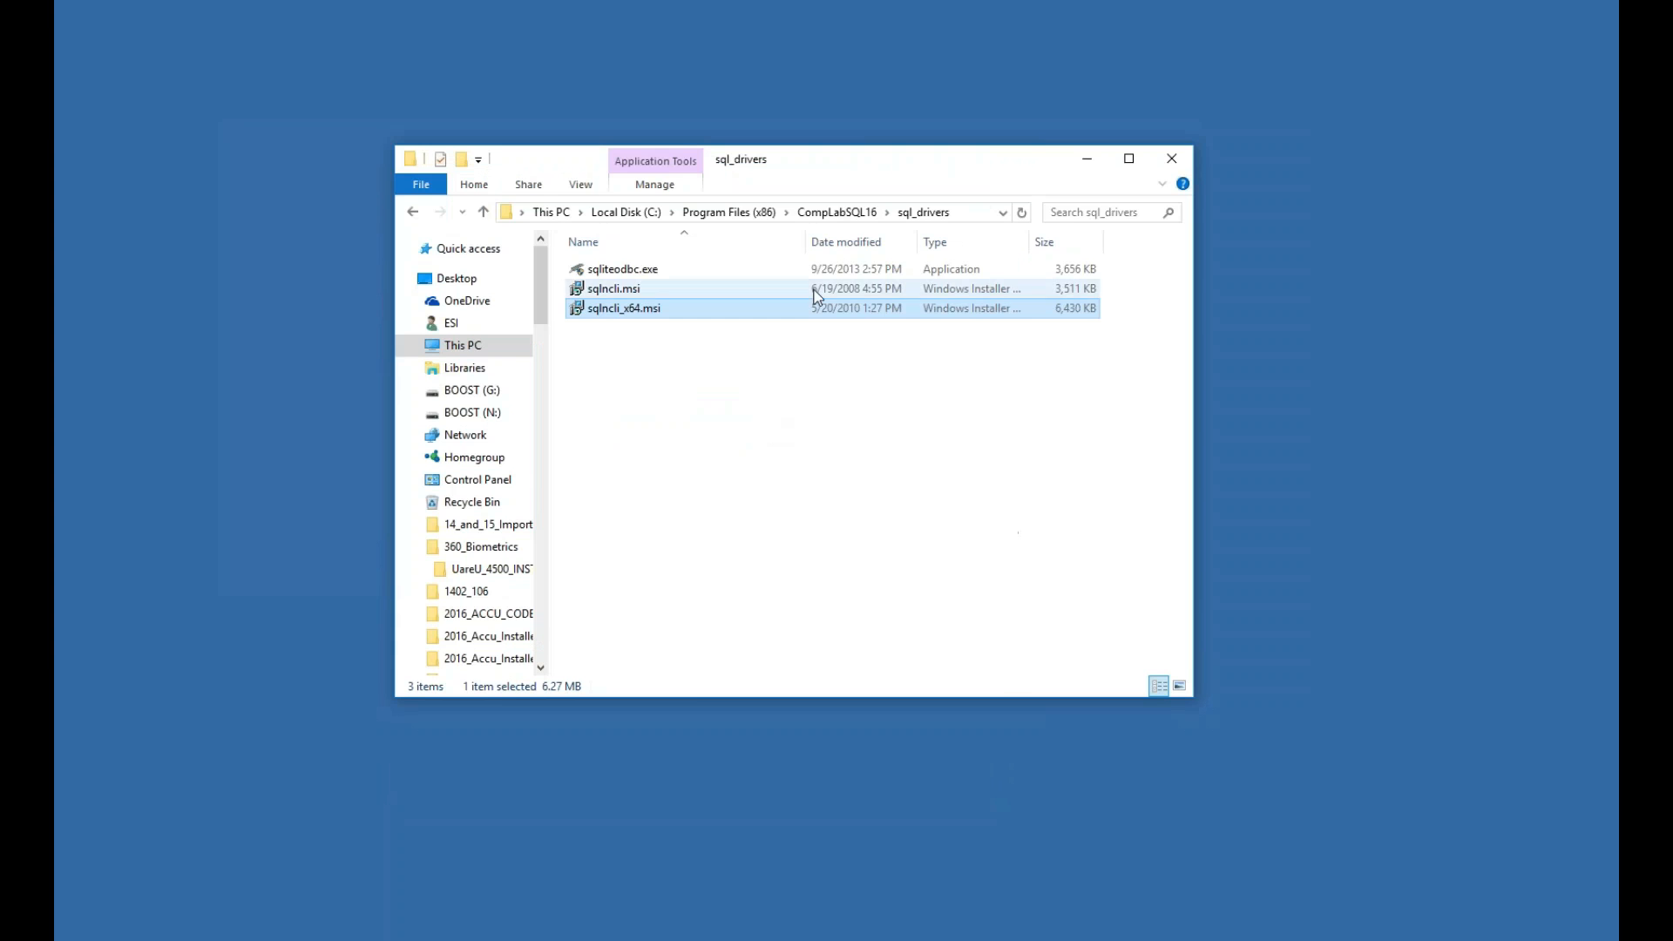
Step: Run ComputerLabSQL.exe from the CompLabSQL16 folder and answer Yes to having an activation code
click(841, 215)
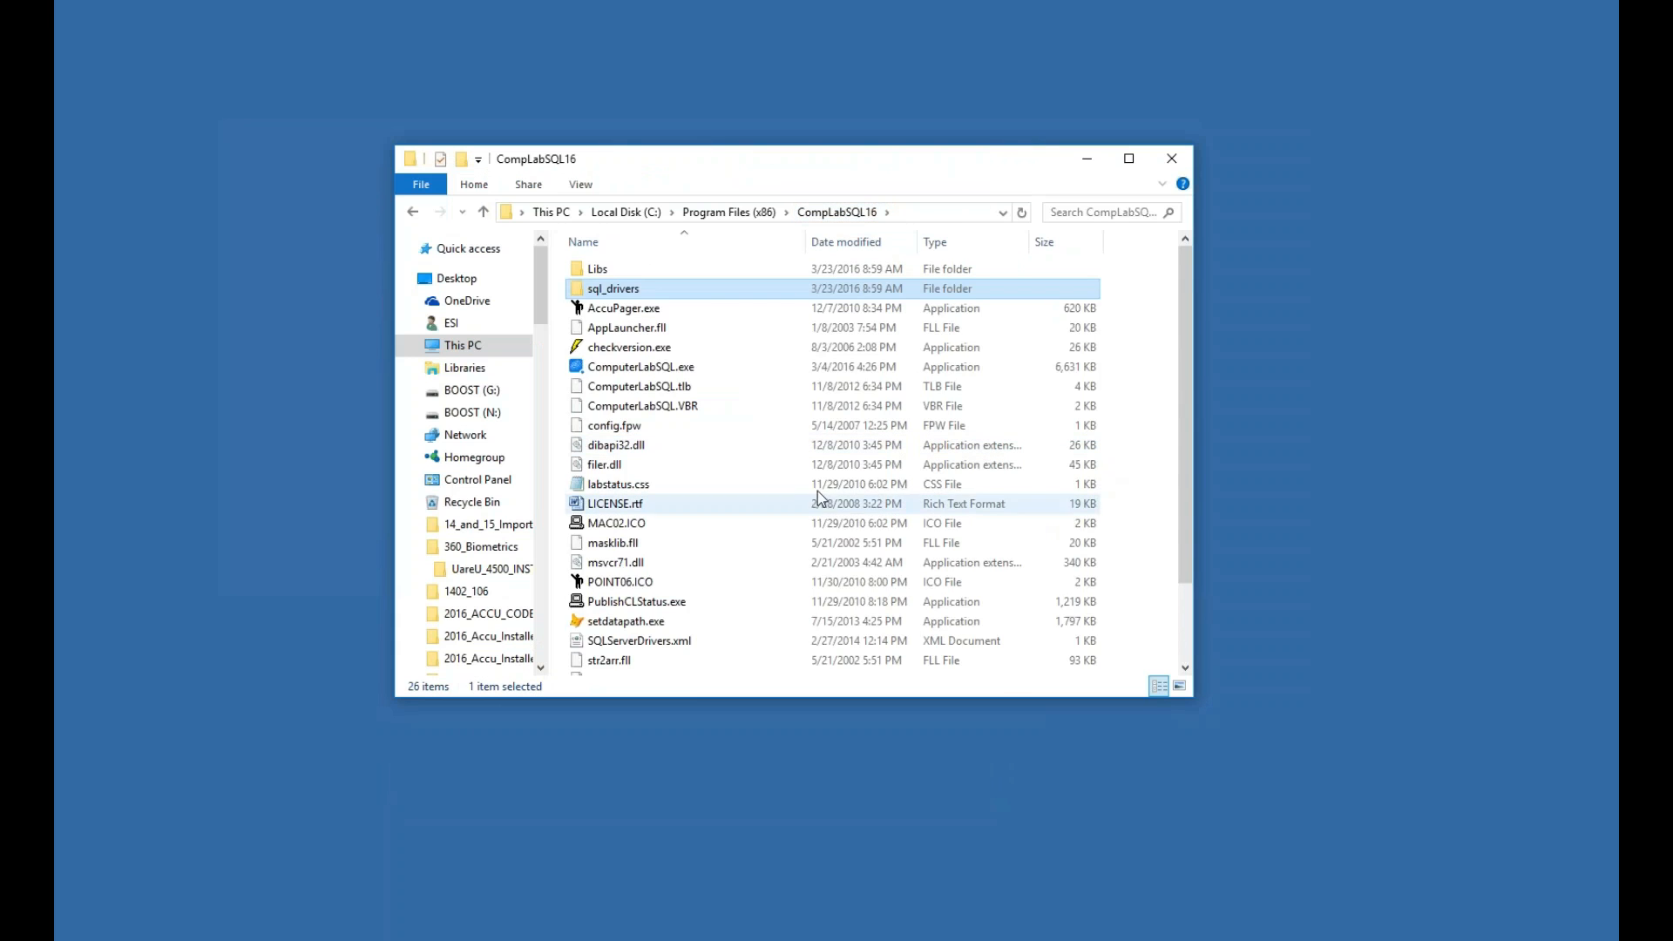
double_click(629, 367)
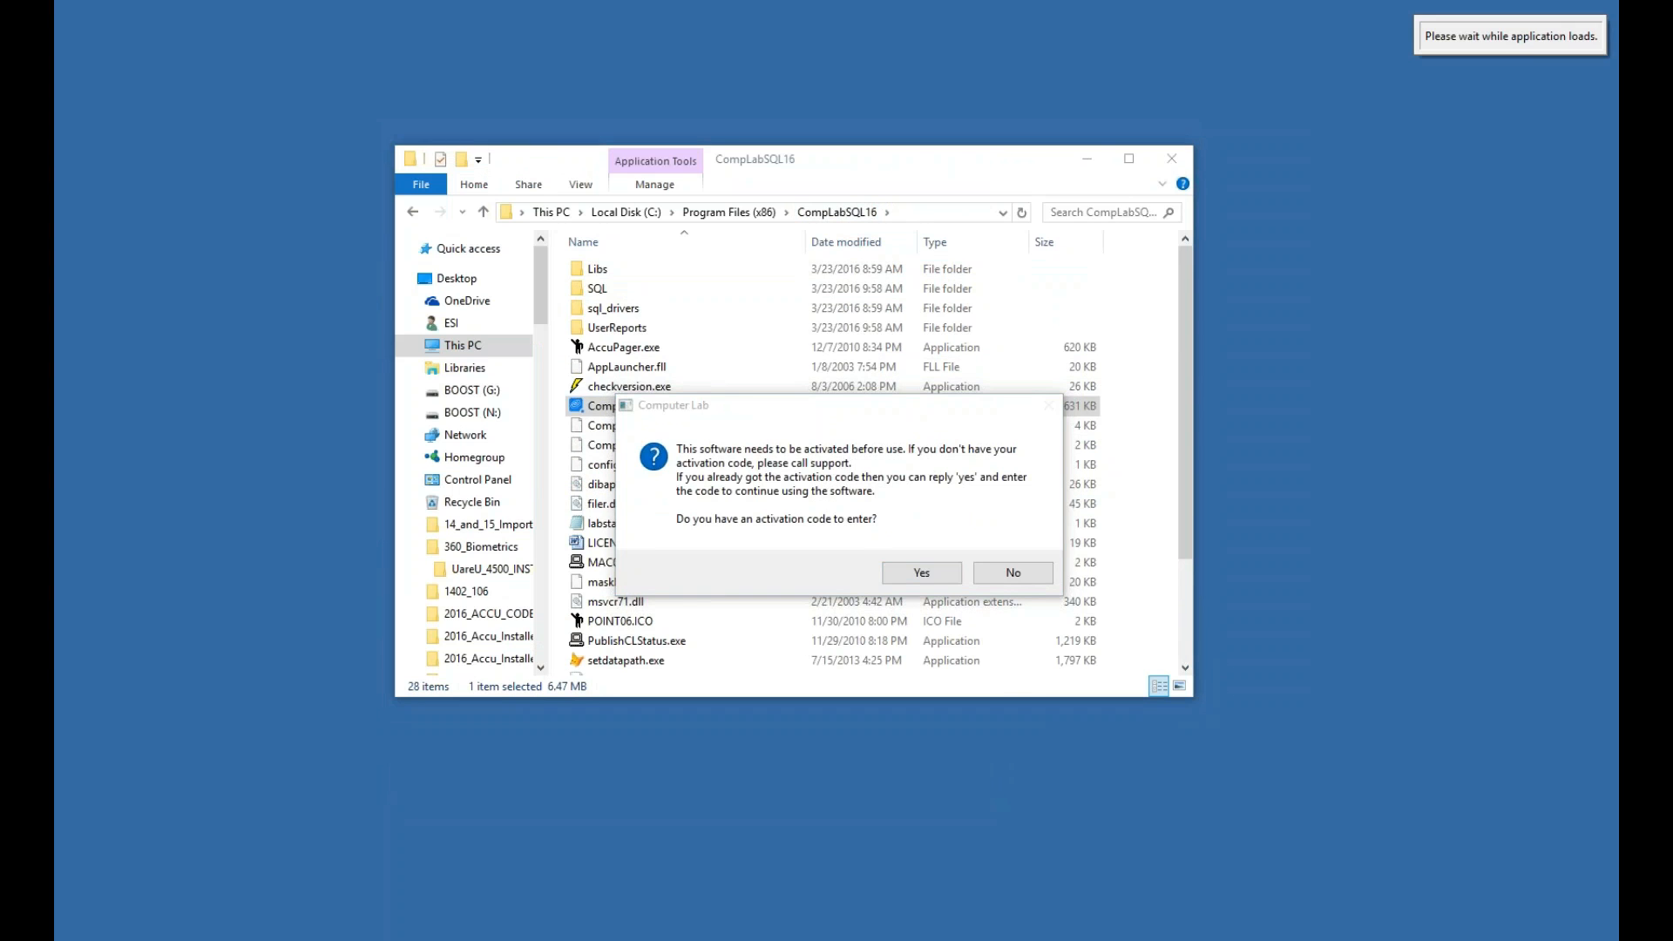
click(922, 572)
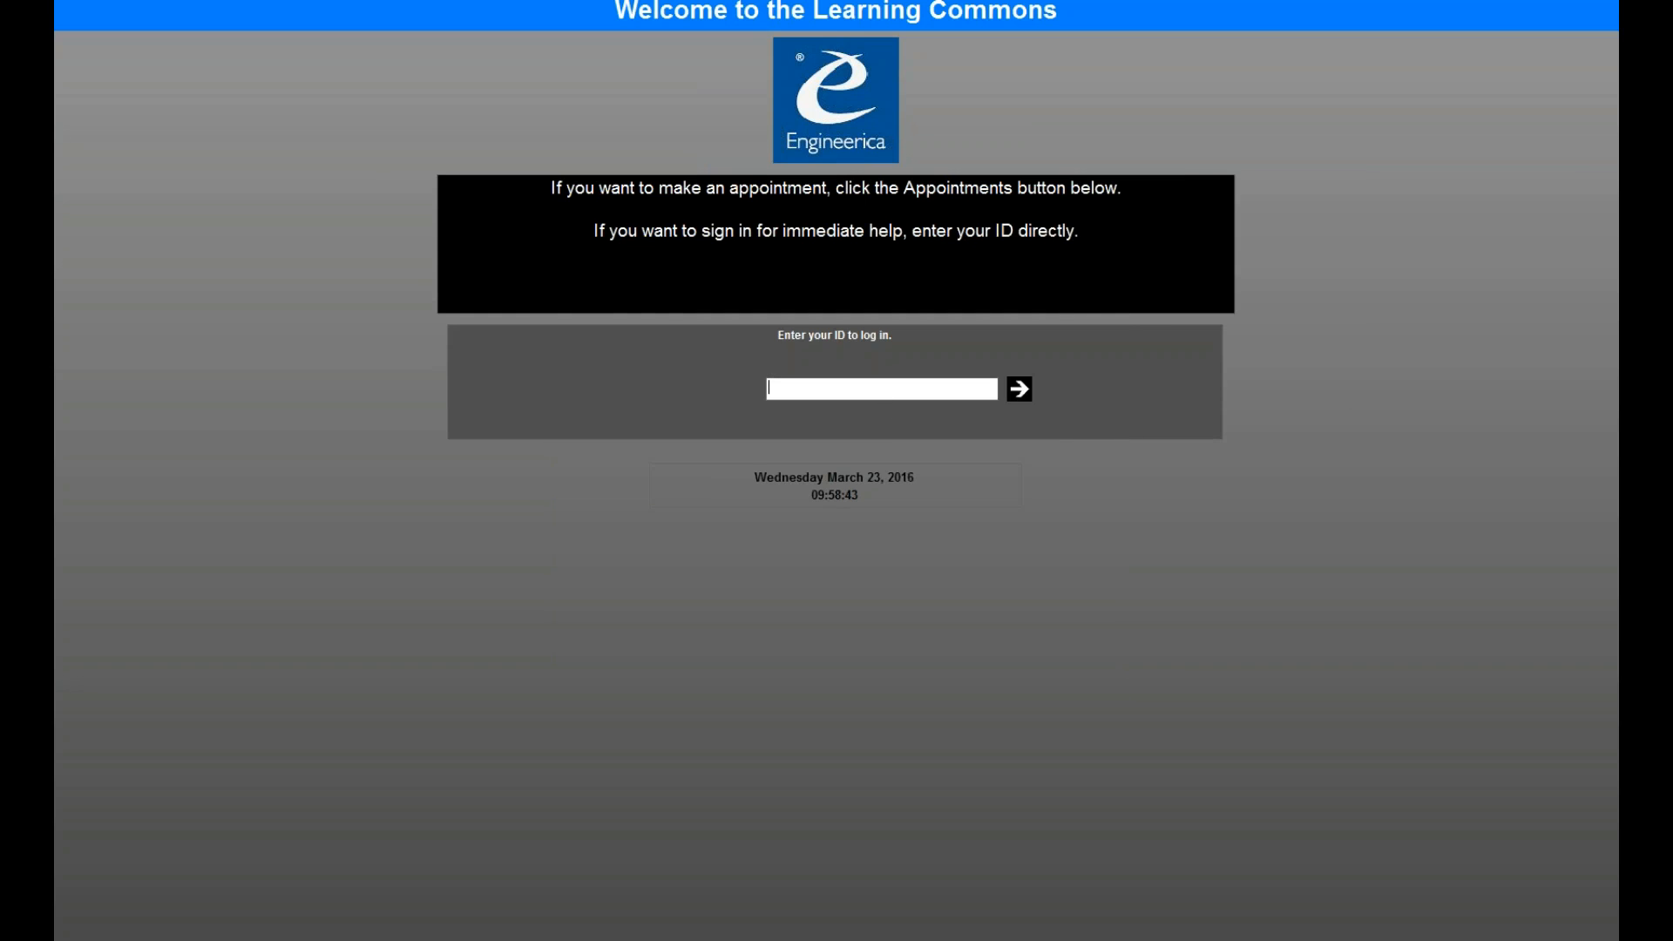
Step: Log in to System Administration with the administrator ID and password
text(111111111)
key(Return)
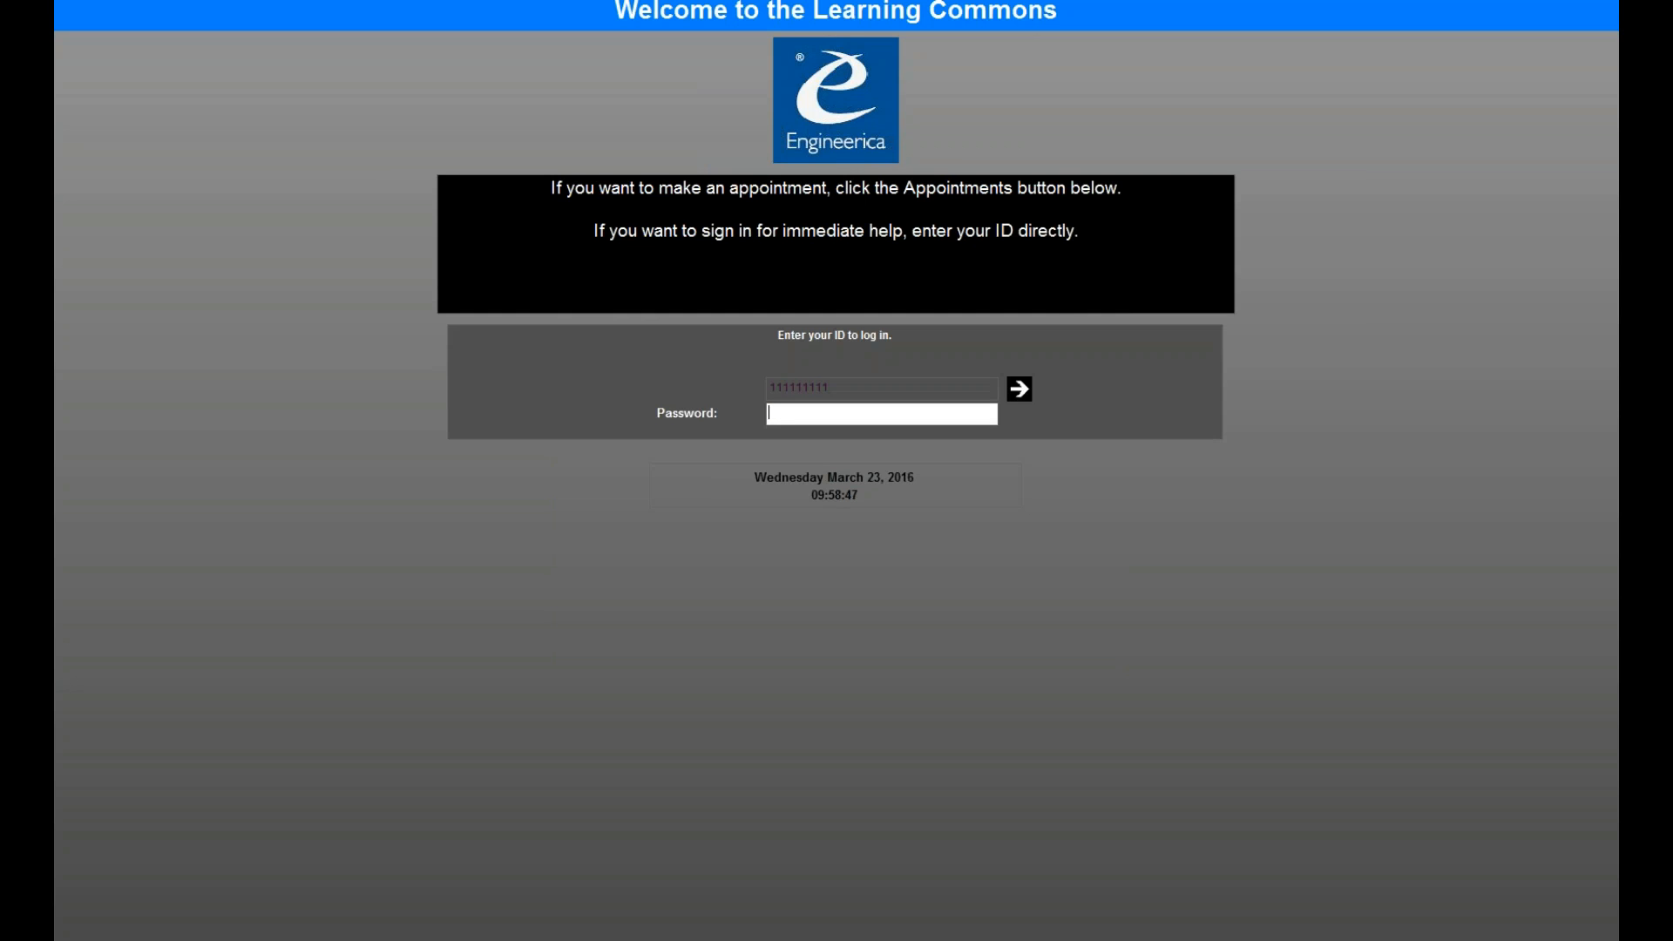
text(1)
text(***)
key(Return)
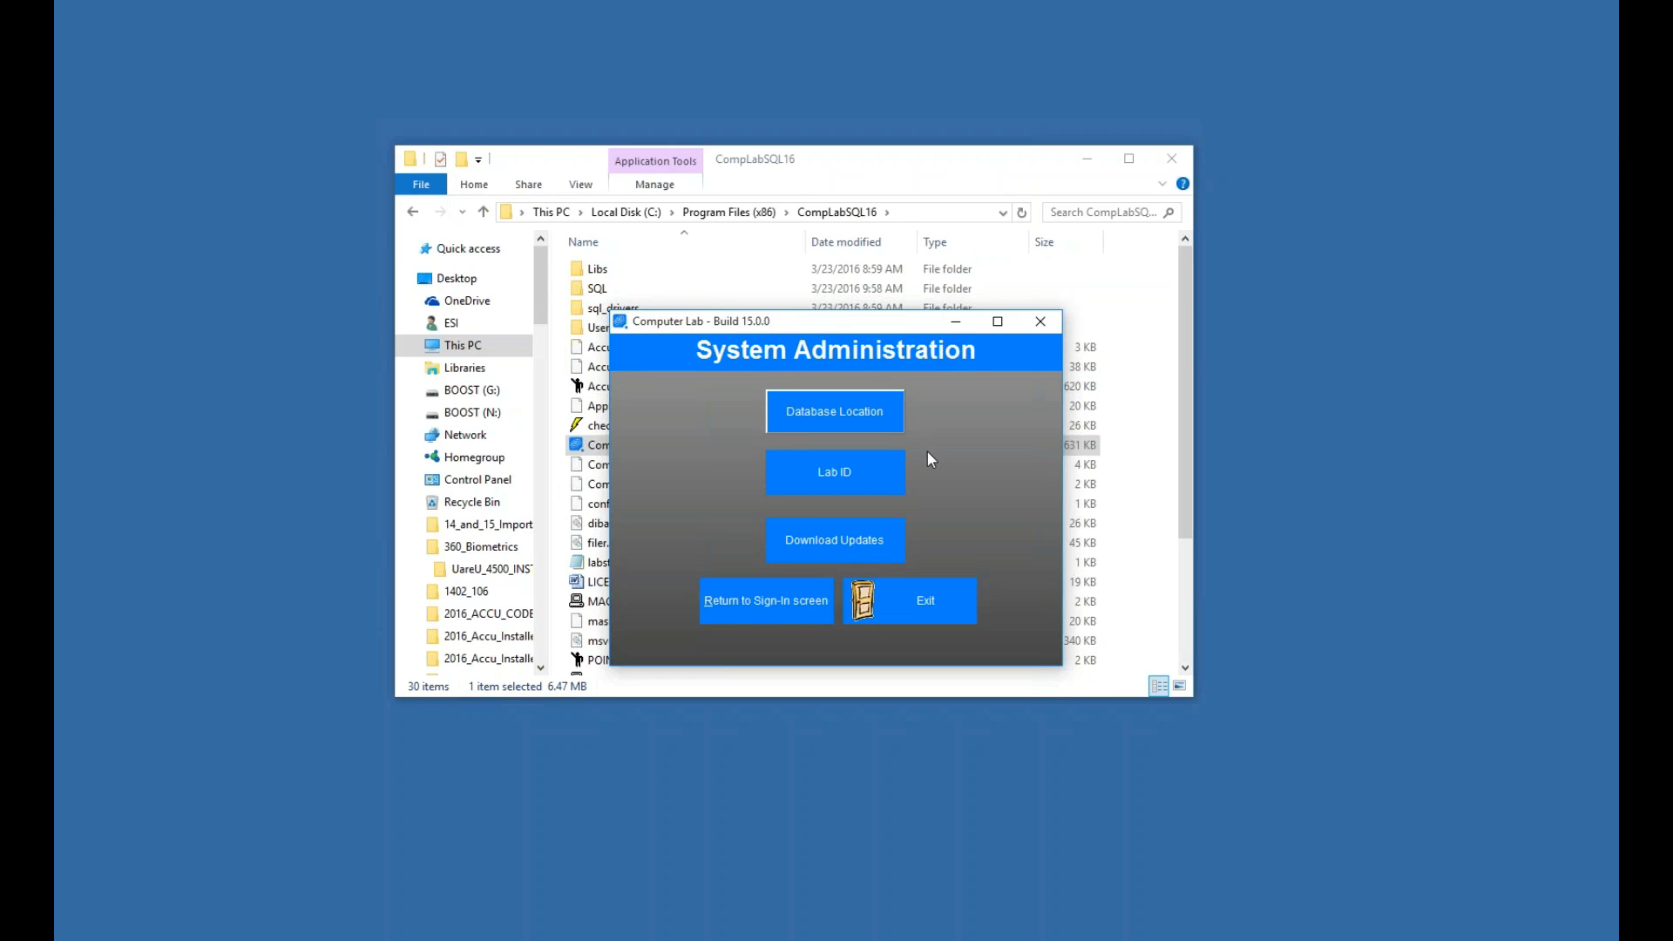
Step: Review the data mode and SQL Server connection settings in Database Location, leaving them as they are
click(829, 426)
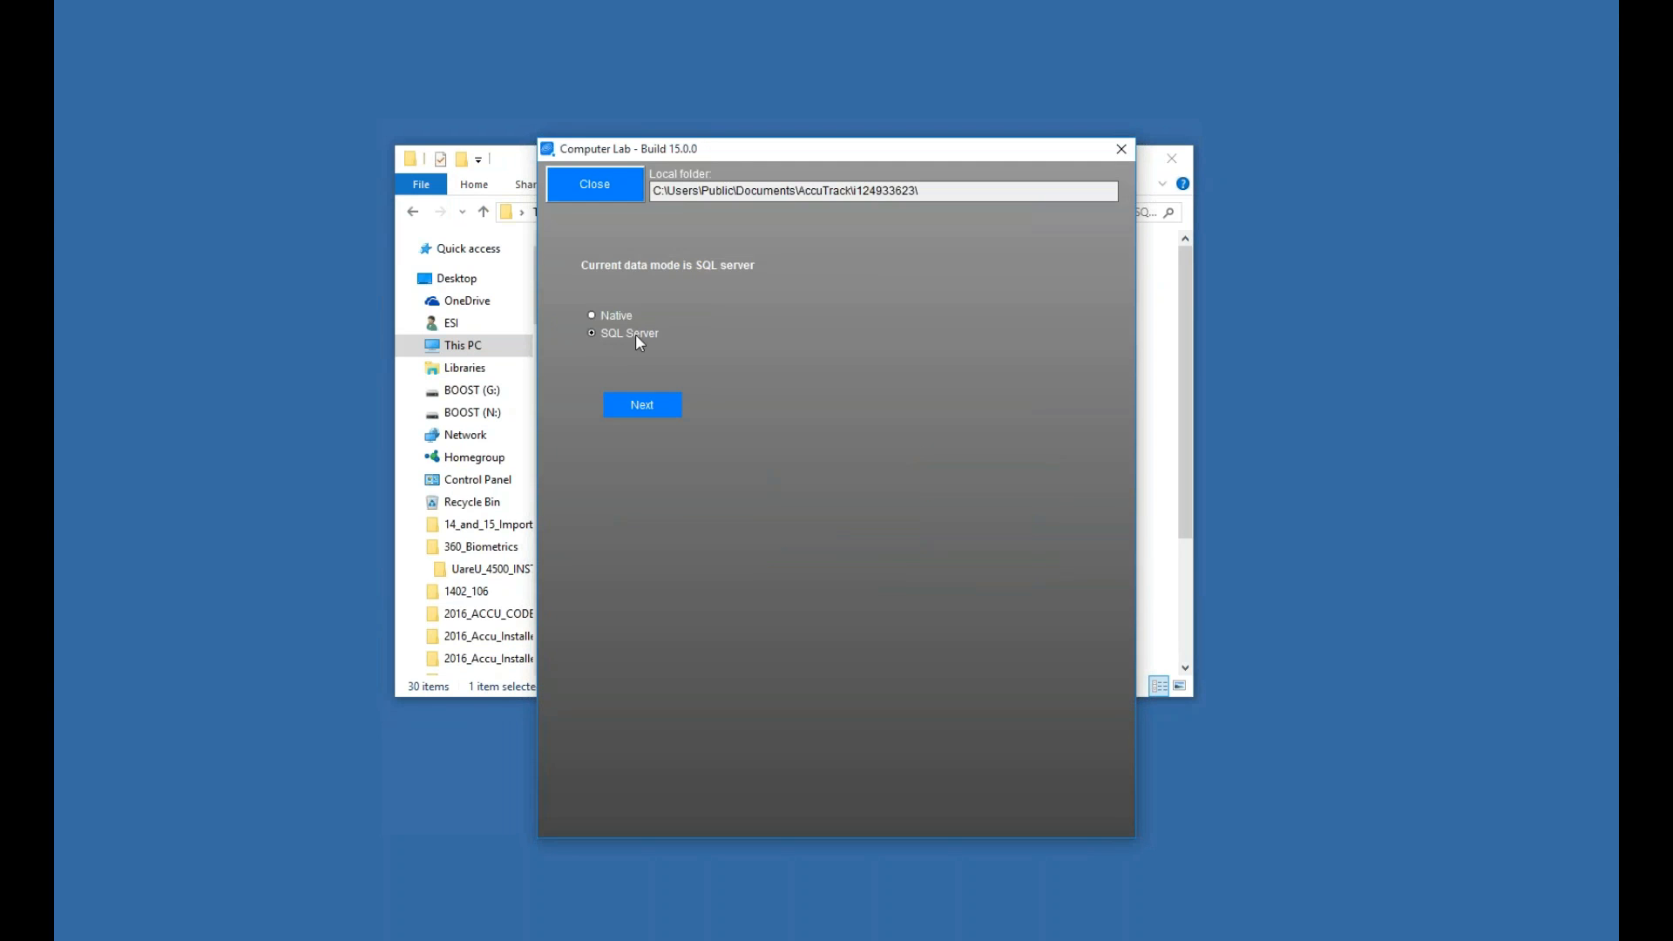
click(635, 408)
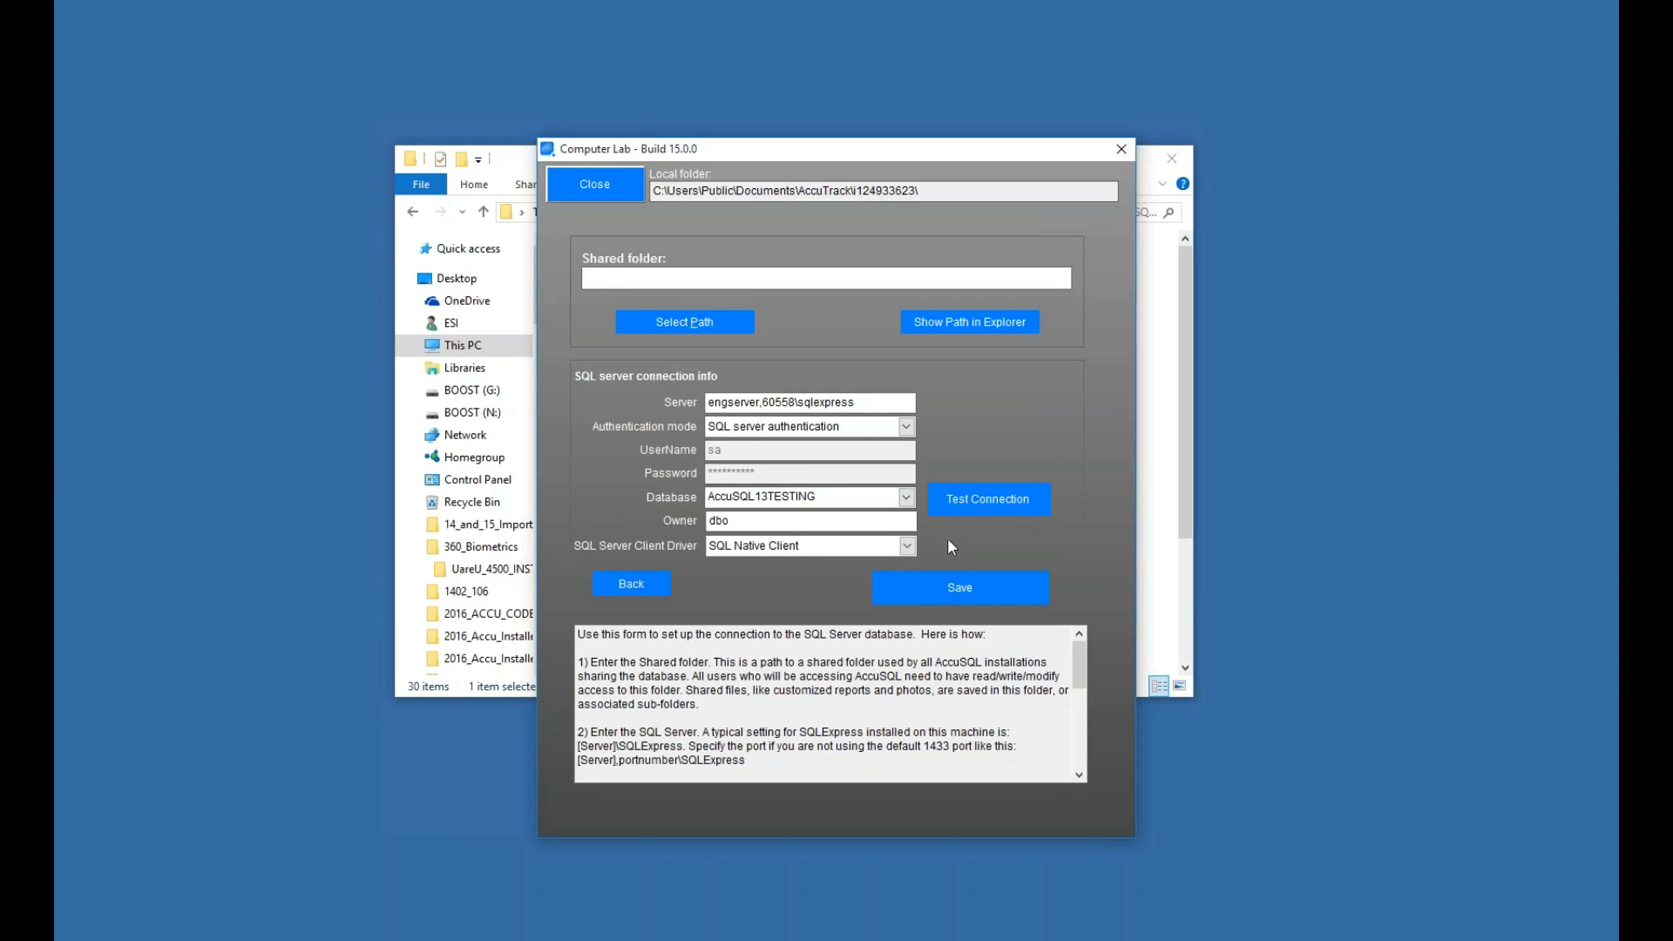
click(594, 184)
Step: Change the lab ID to "Computer Lab", confirm the change and return to the sign-in screen
click(854, 474)
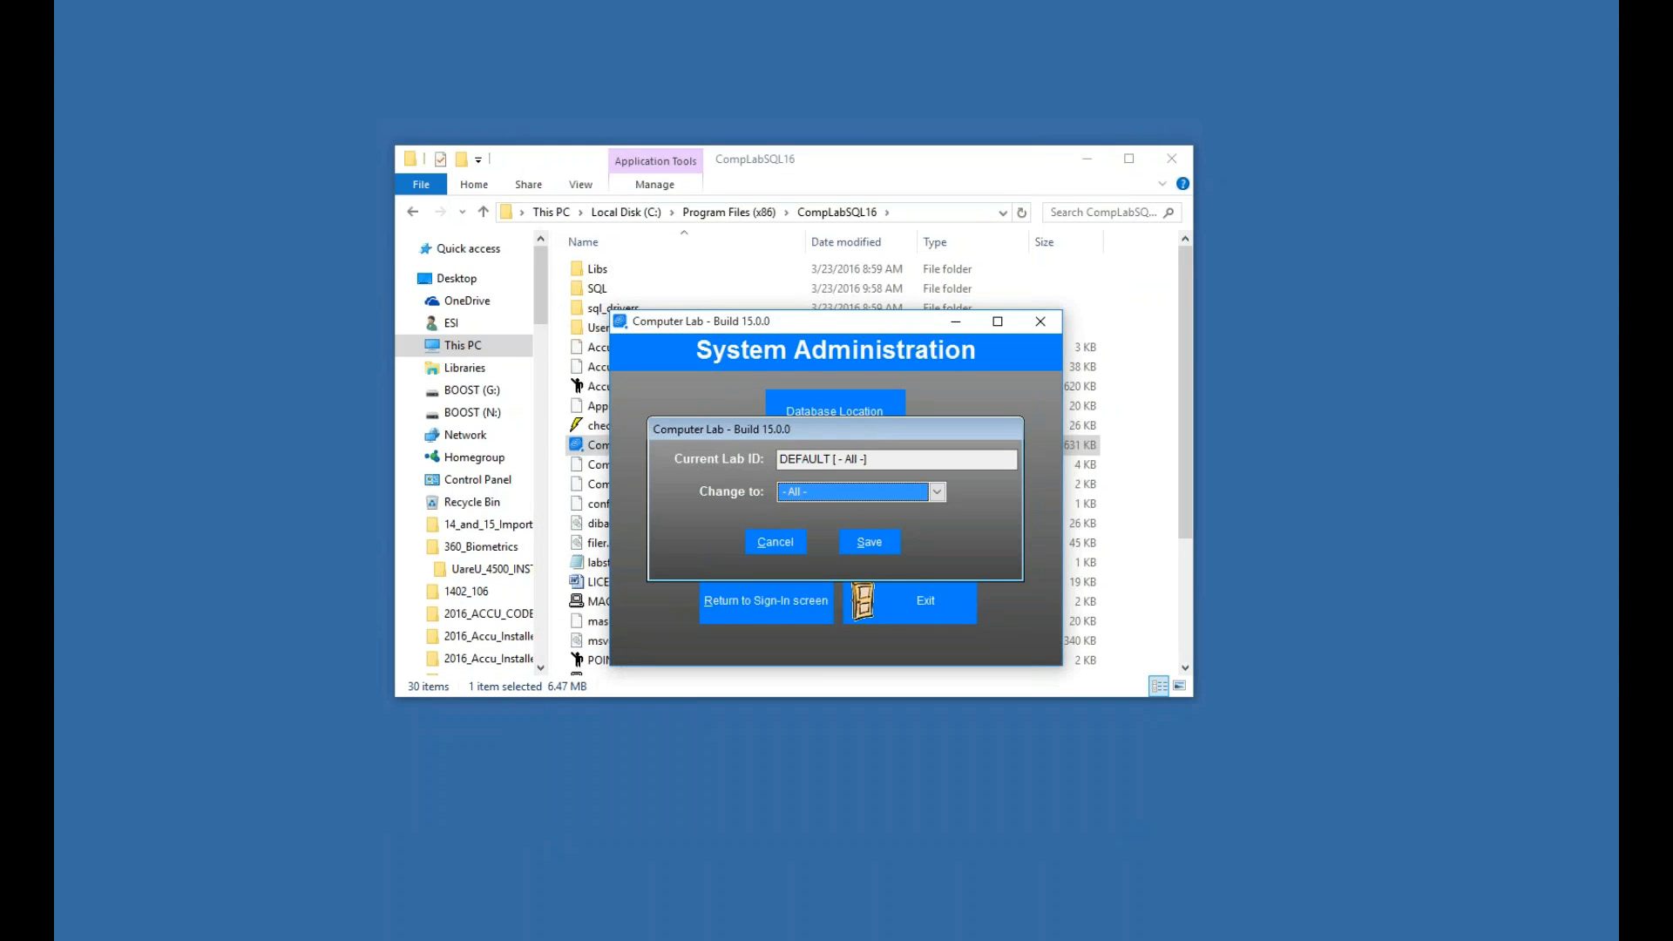
click(851, 495)
click(817, 575)
click(869, 542)
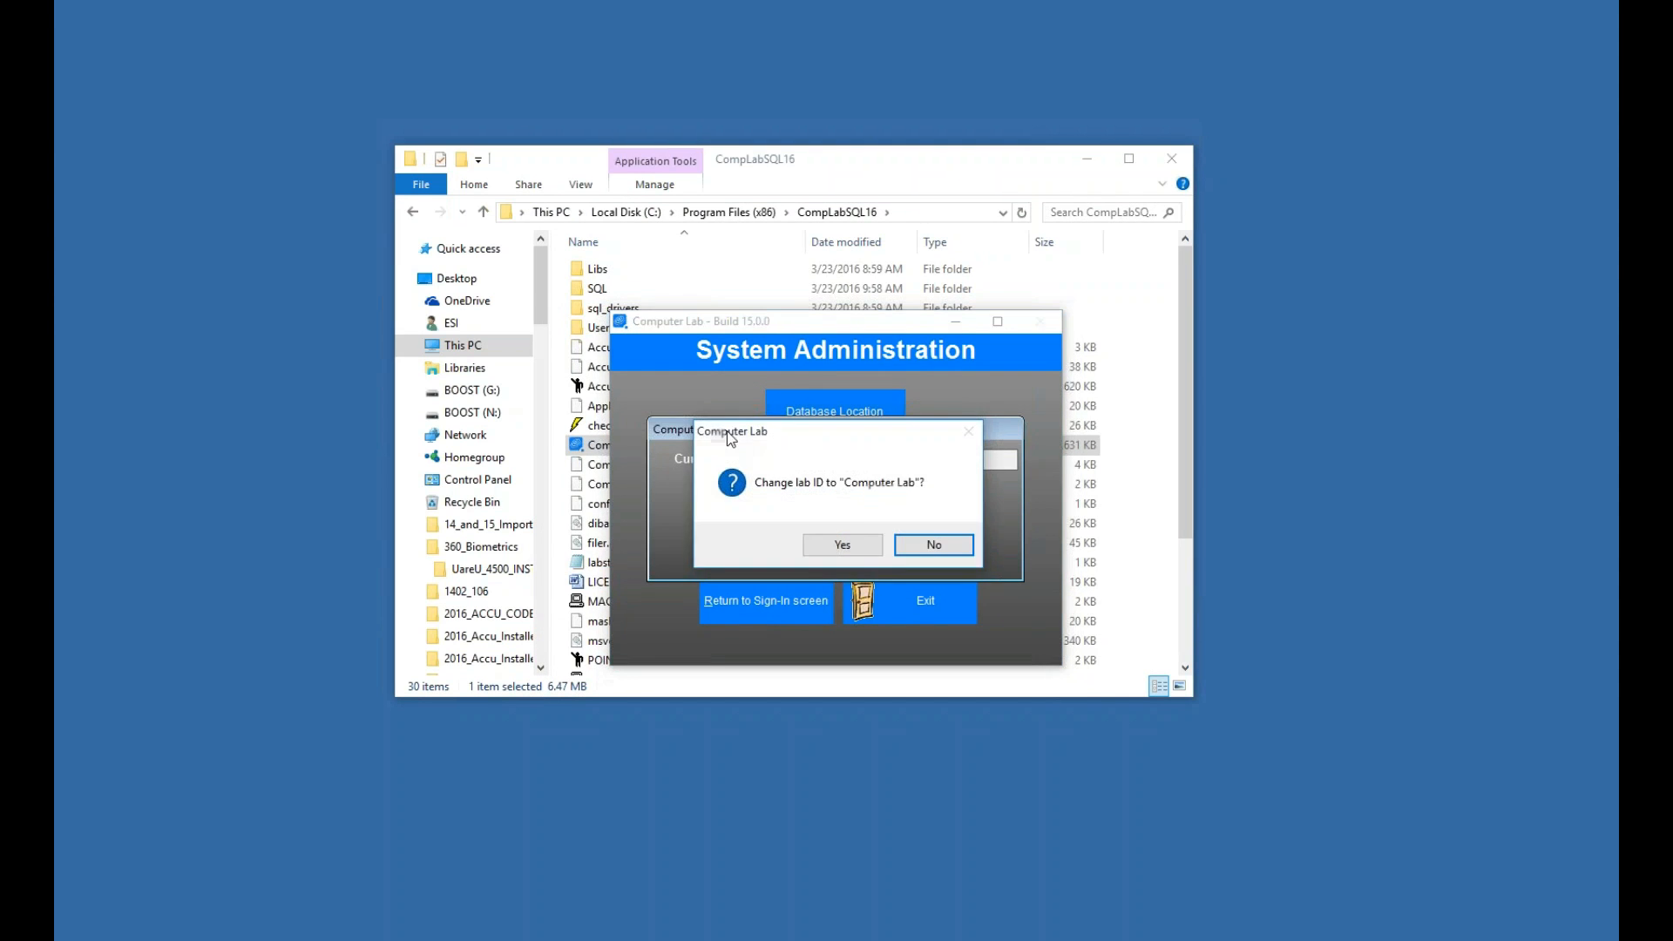
click(819, 547)
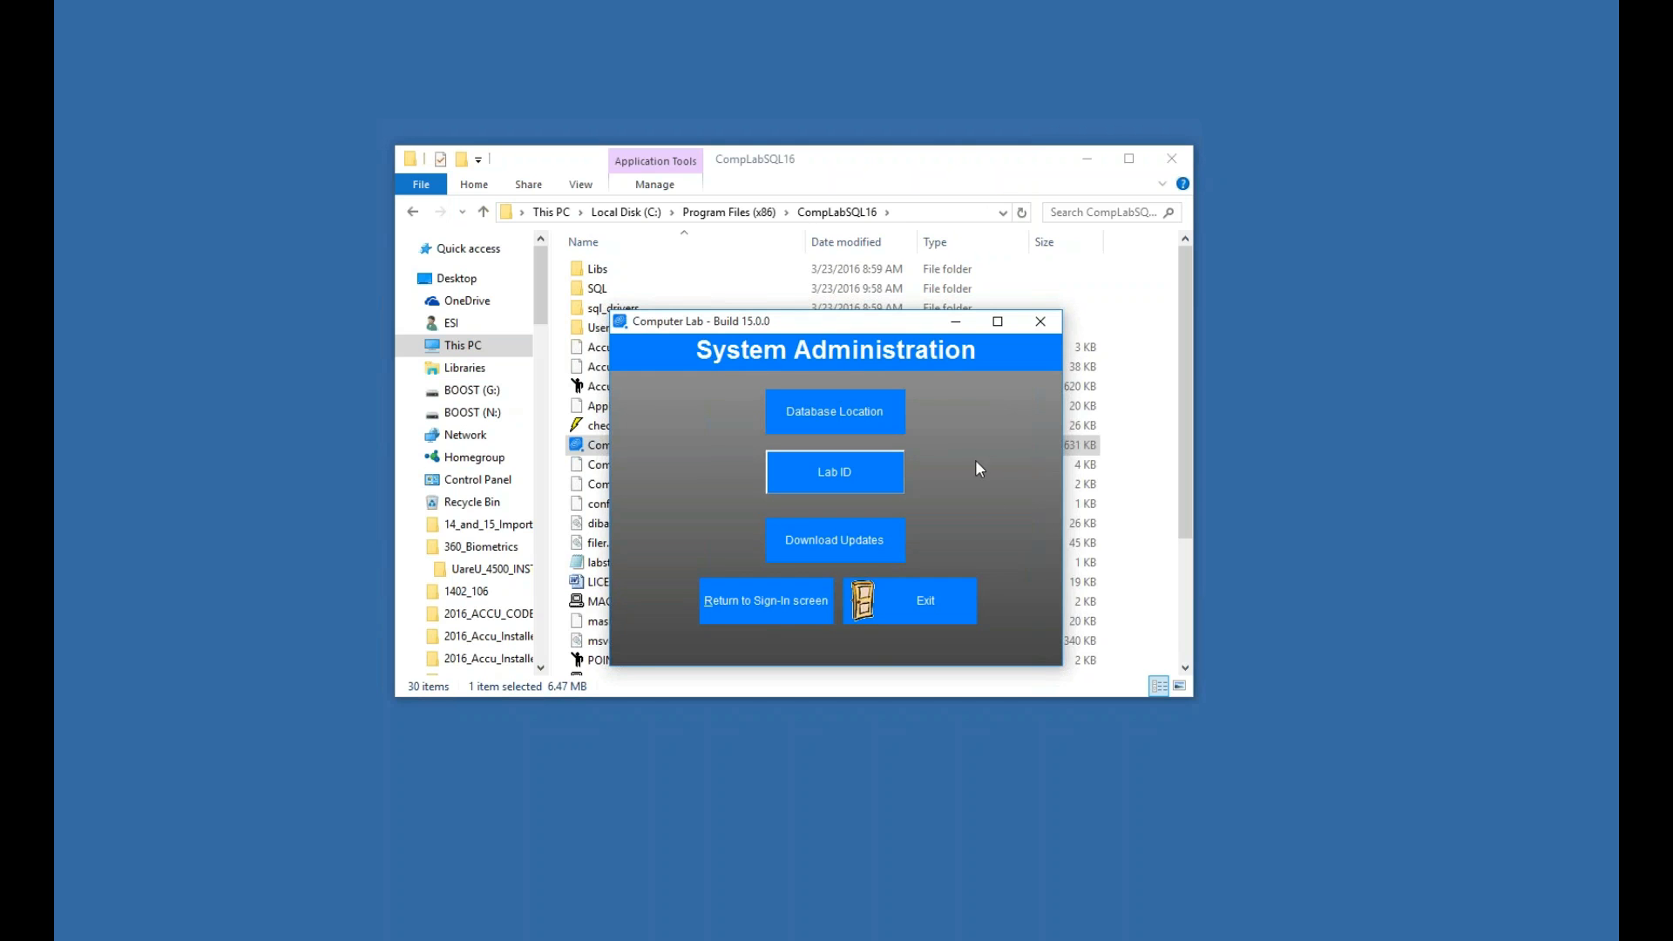
click(773, 602)
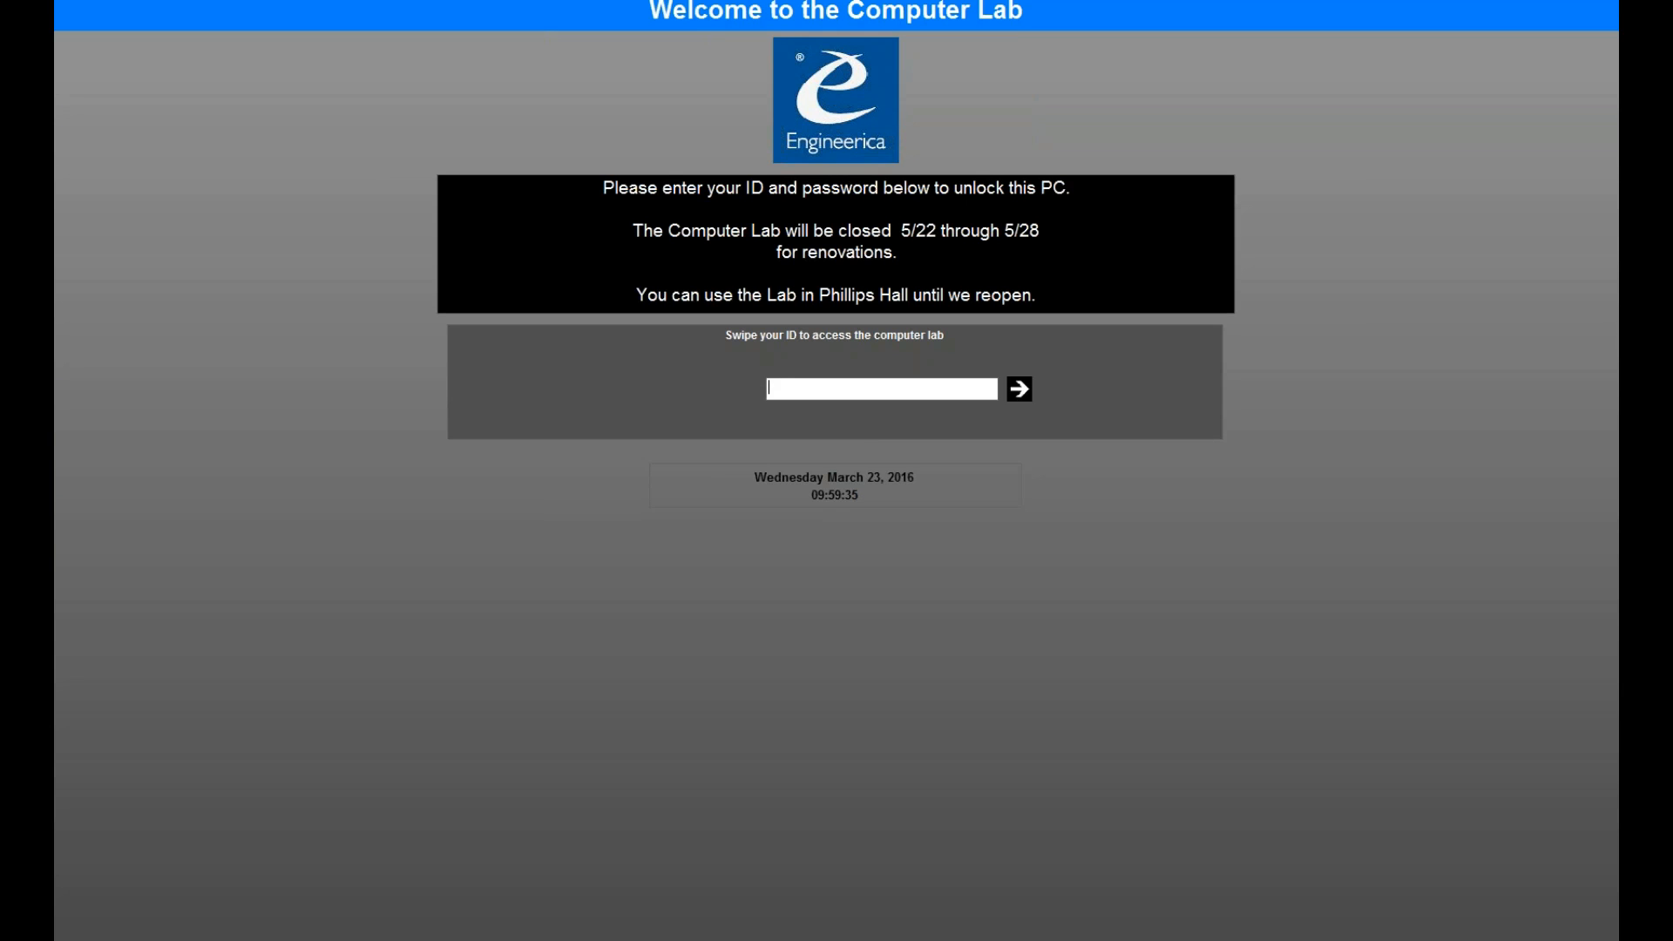
Step: Log in to the computer lab with the student's ID and password and dismiss the past-due items notice
text(*********)
key(Return)
text(********)
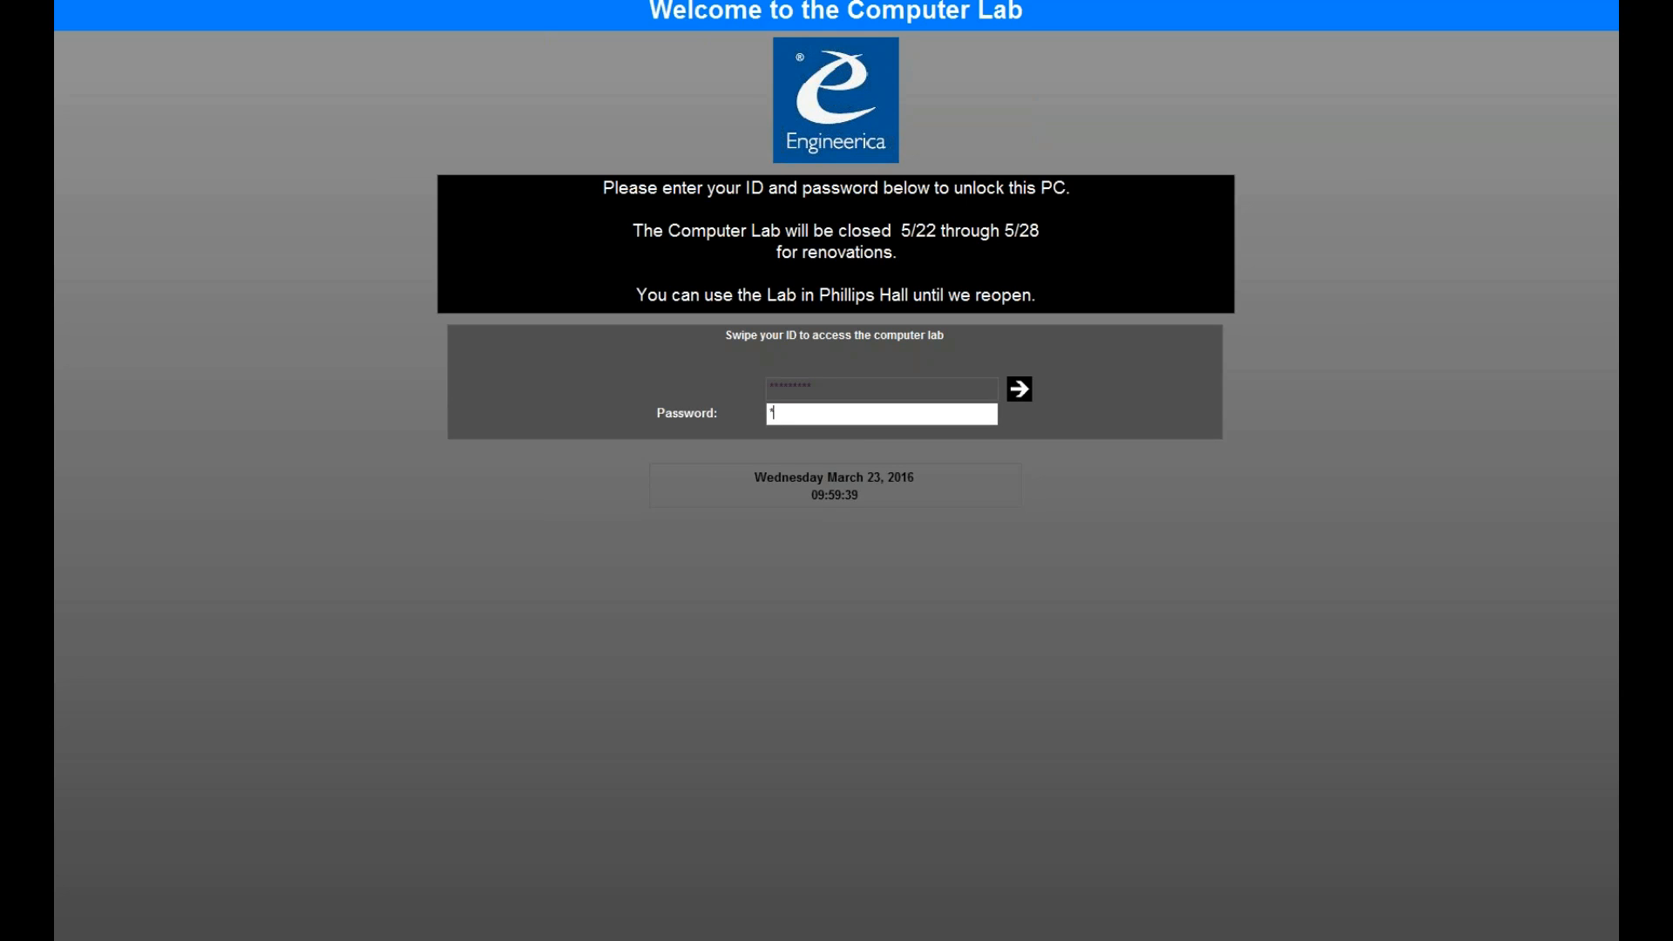
text(*)
key(Return)
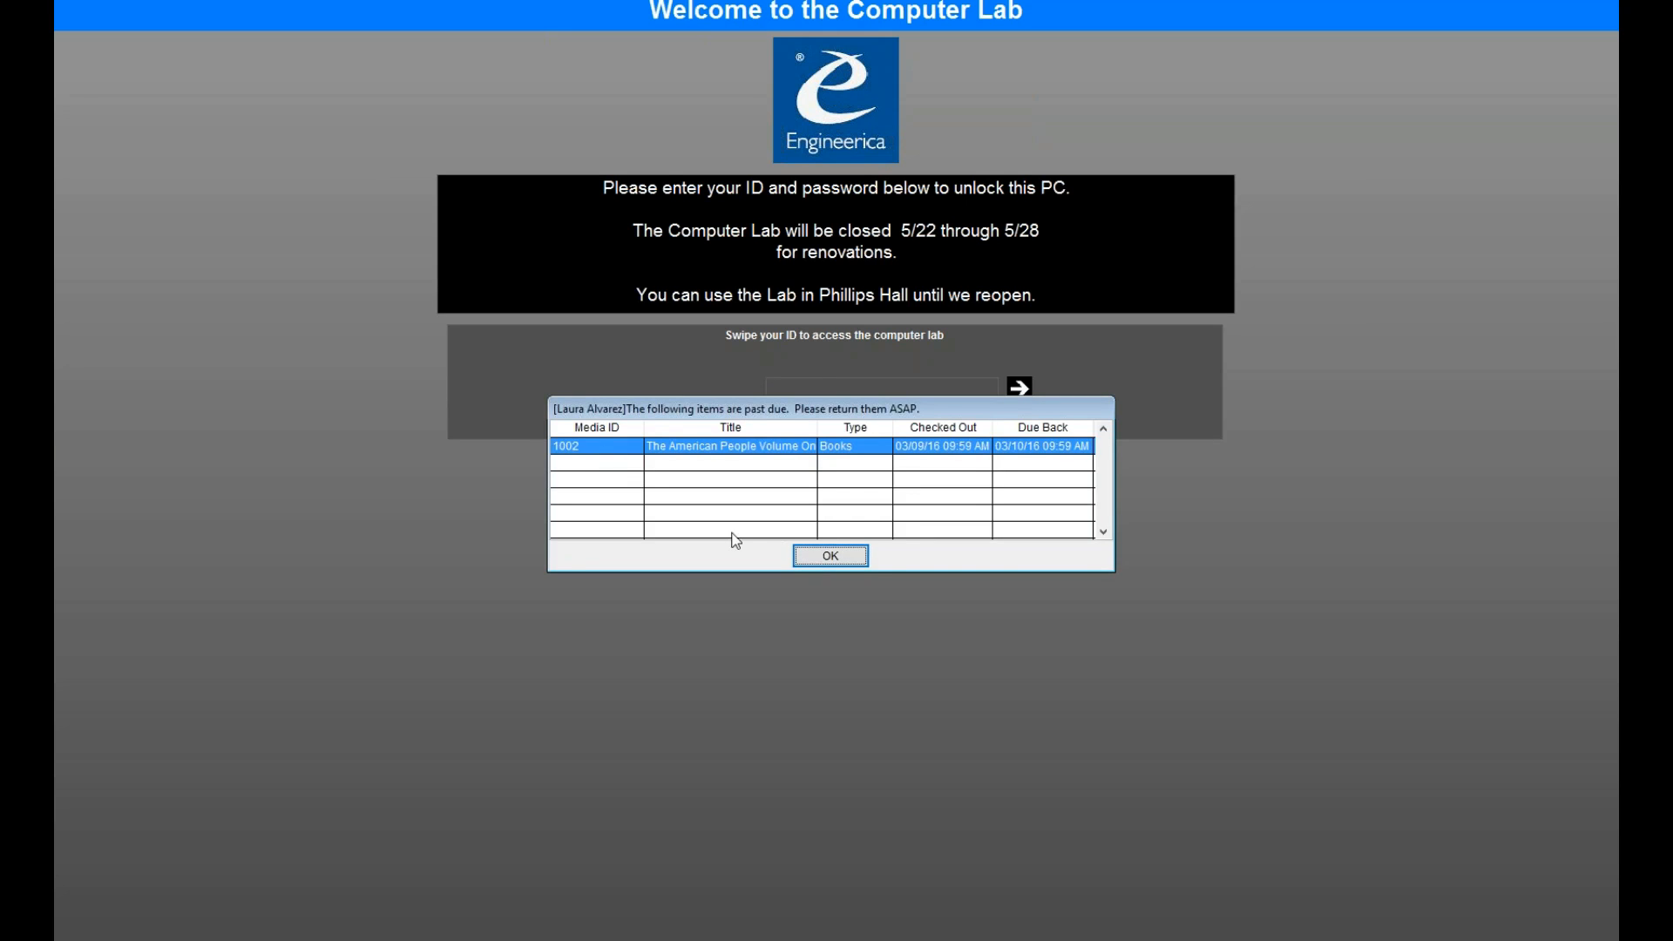
click(828, 557)
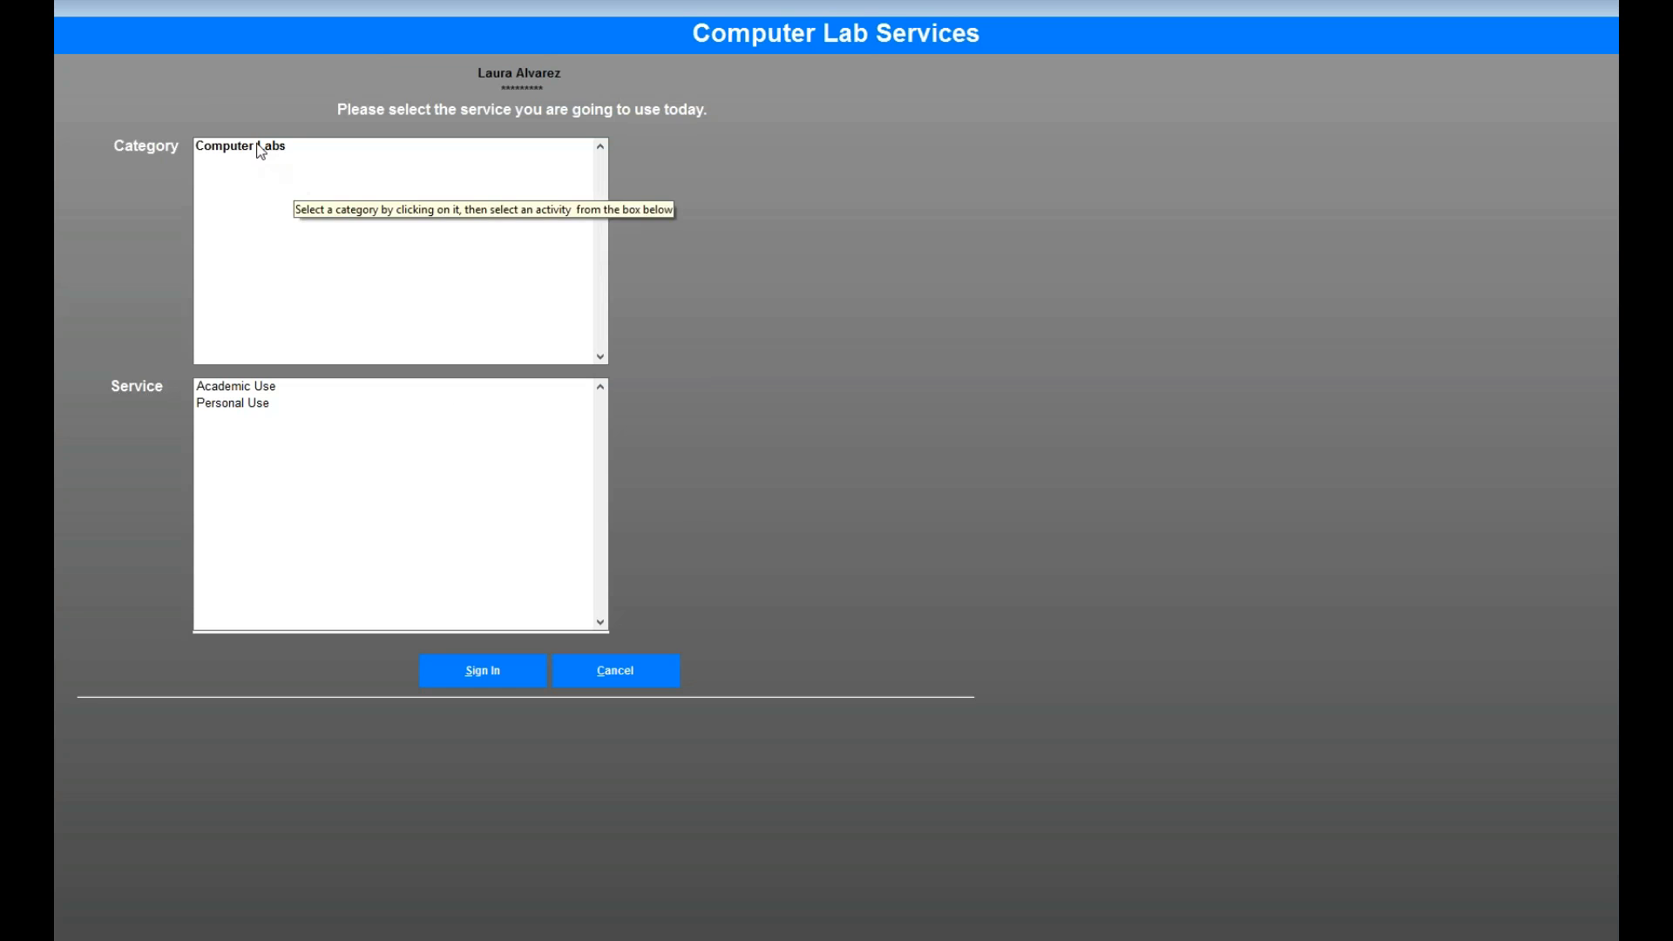
Step: Sign in to the Academic Use service under the Computer Labs category
click(261, 151)
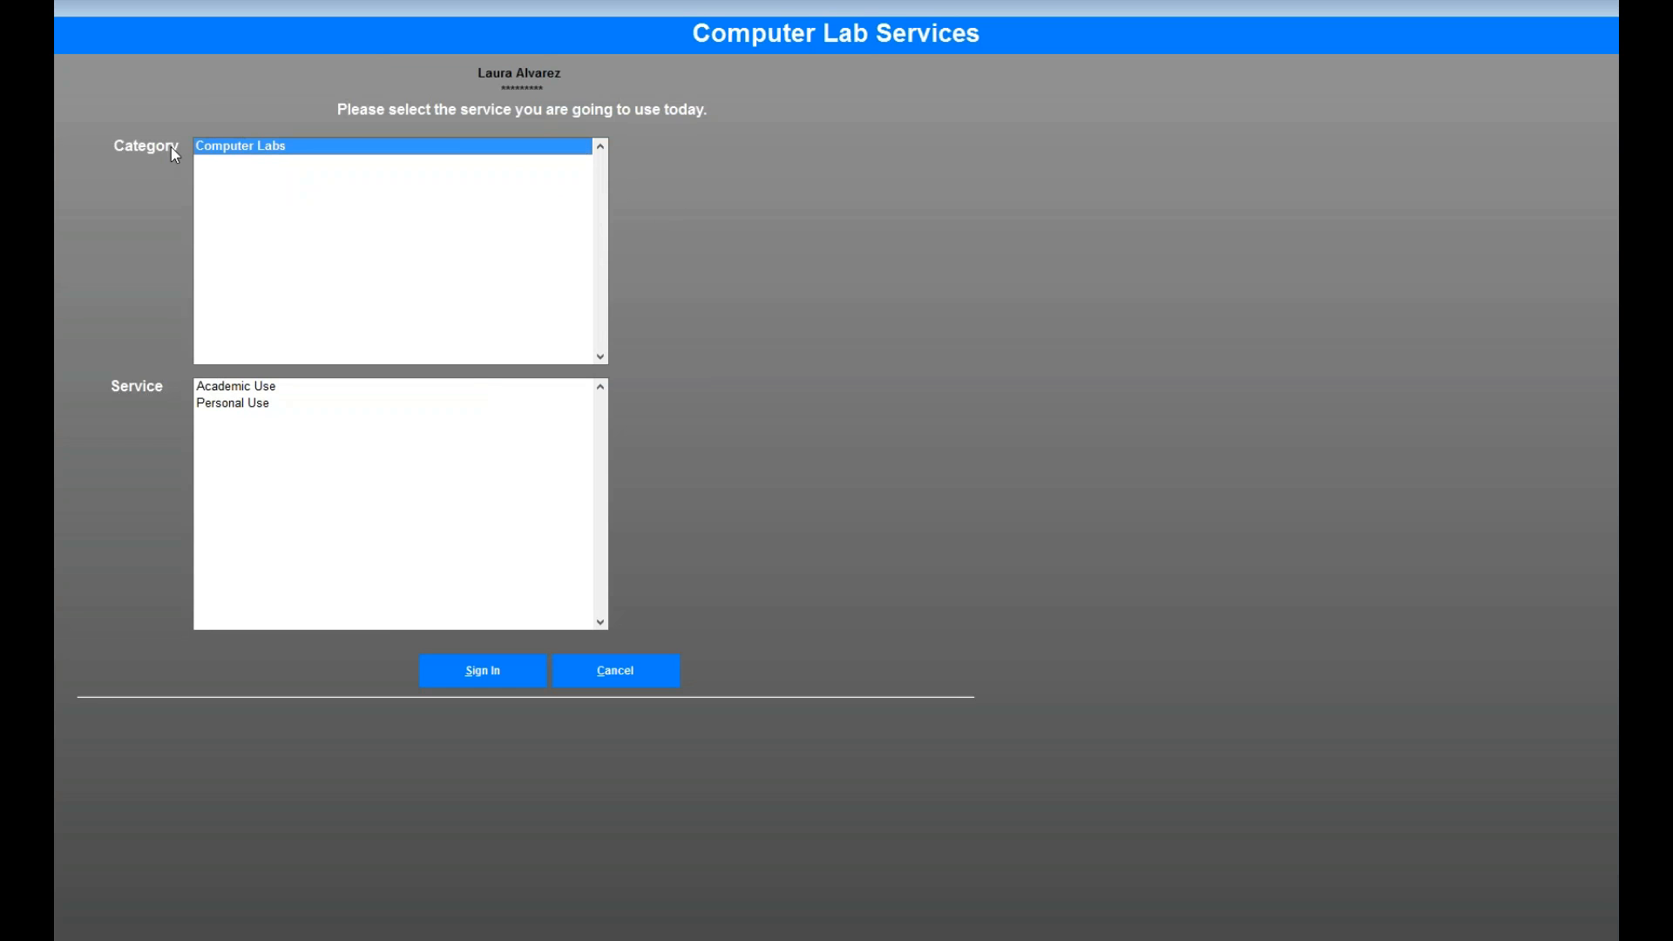
click(215, 387)
click(468, 678)
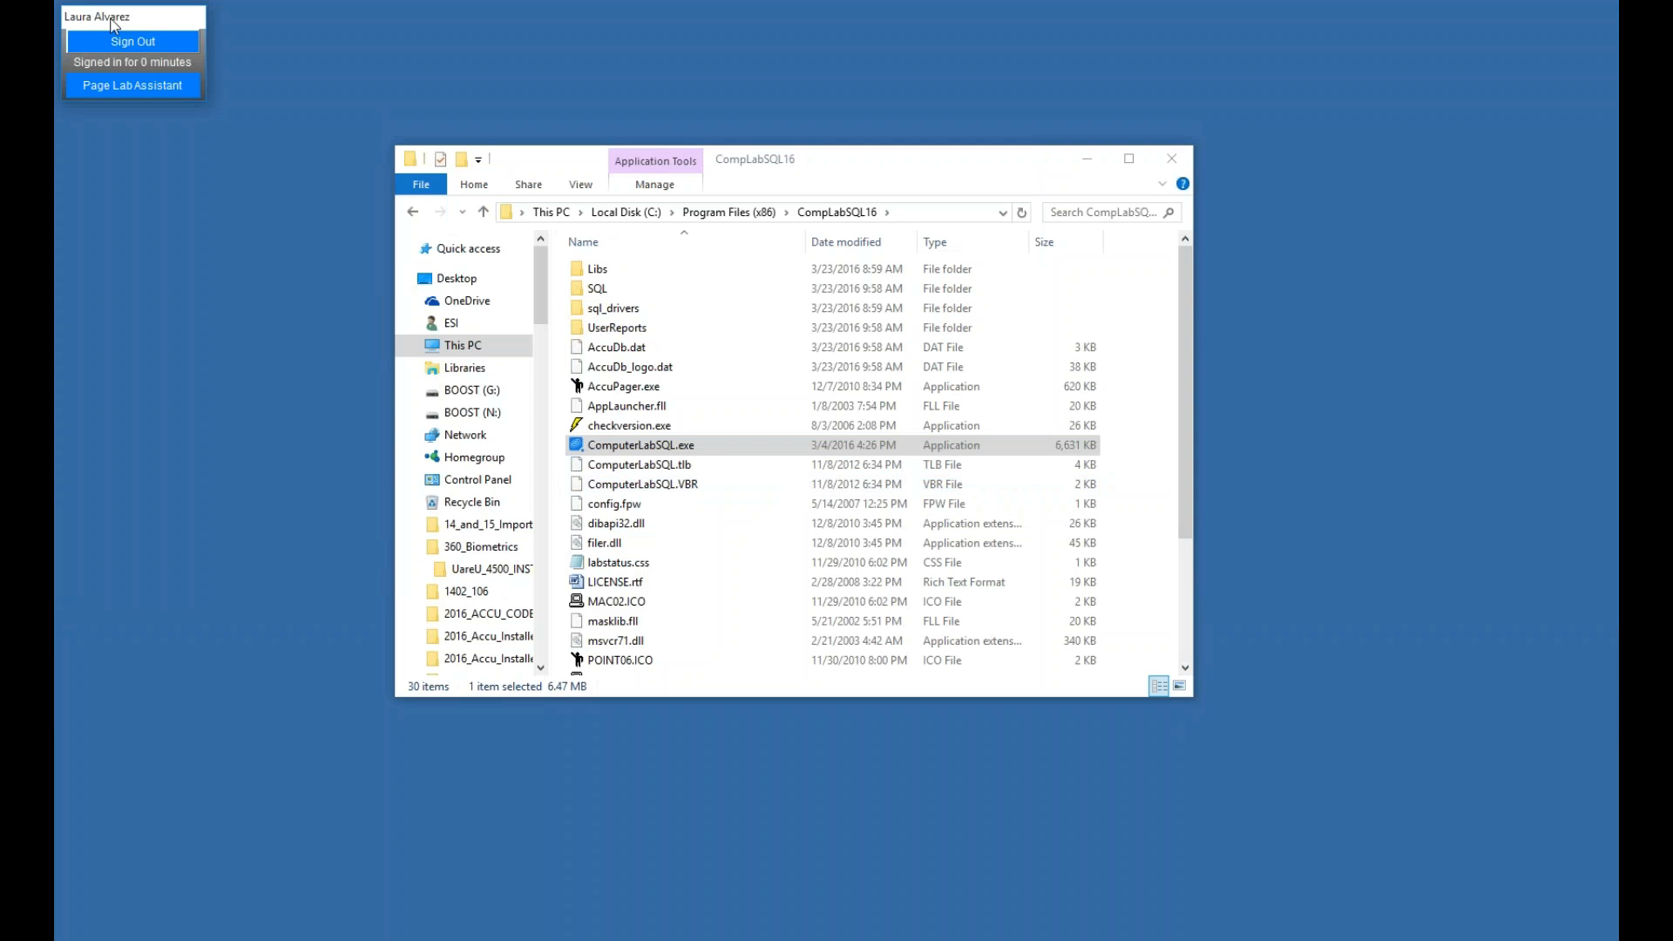
Step: Move the floating session window slightly away from the screen corner and sign out of the lab session
mouse_move(111, 19)
mouse_down()
mouse_move(139, 47)
mouse_move(127, 33)
mouse_up()
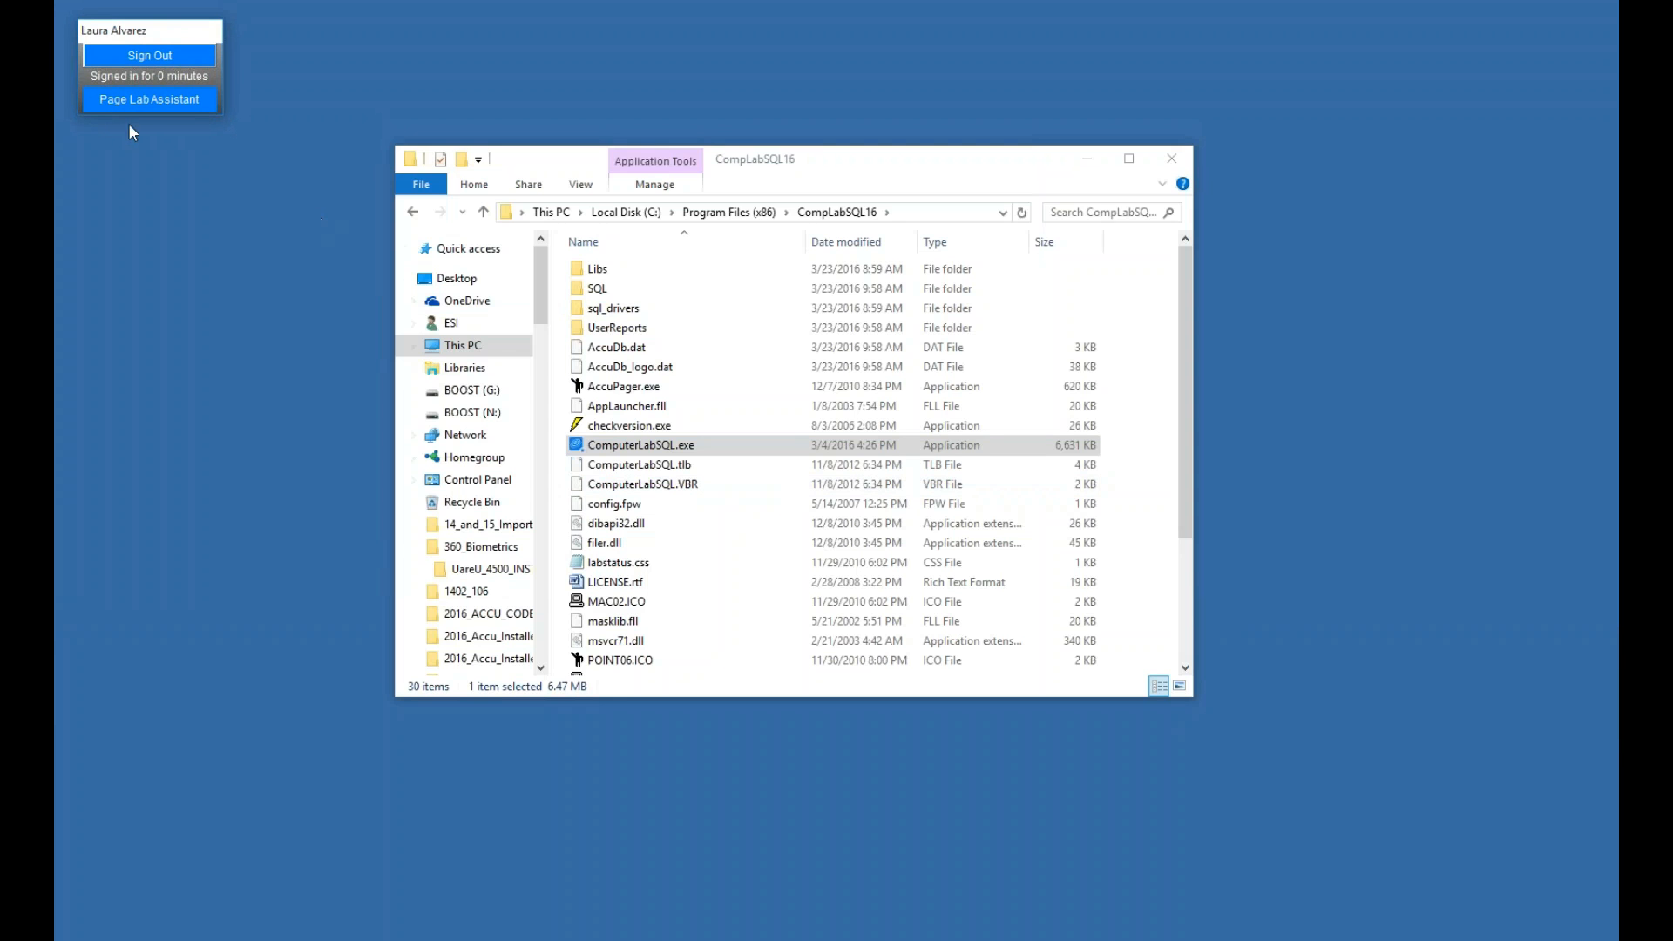
click(129, 58)
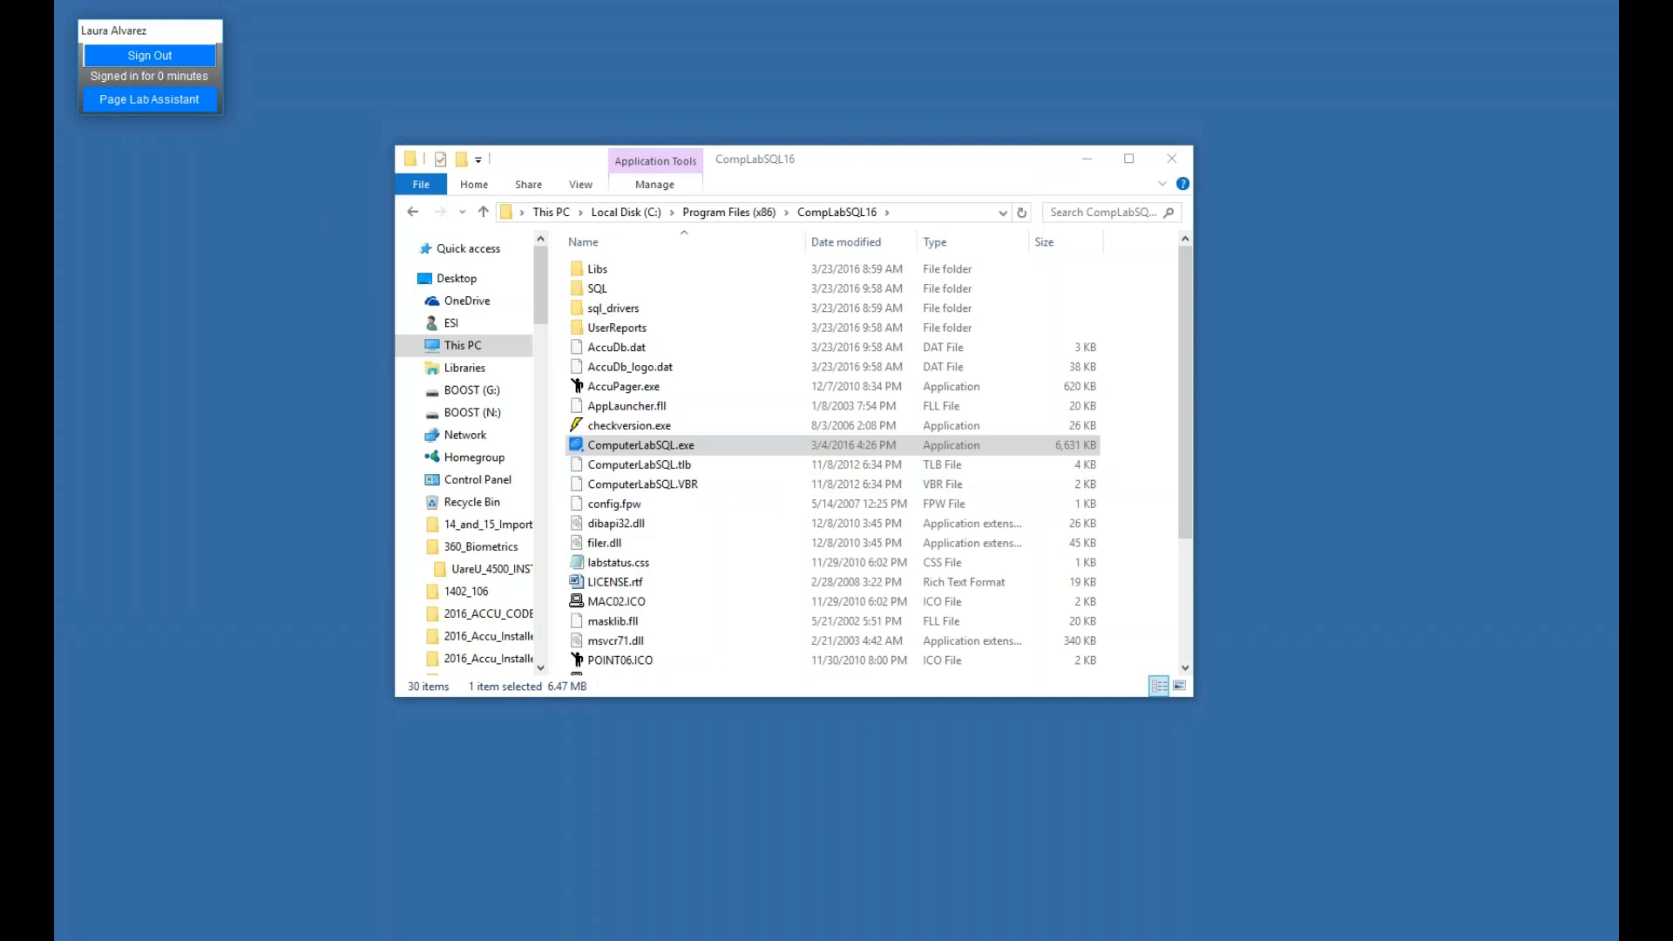